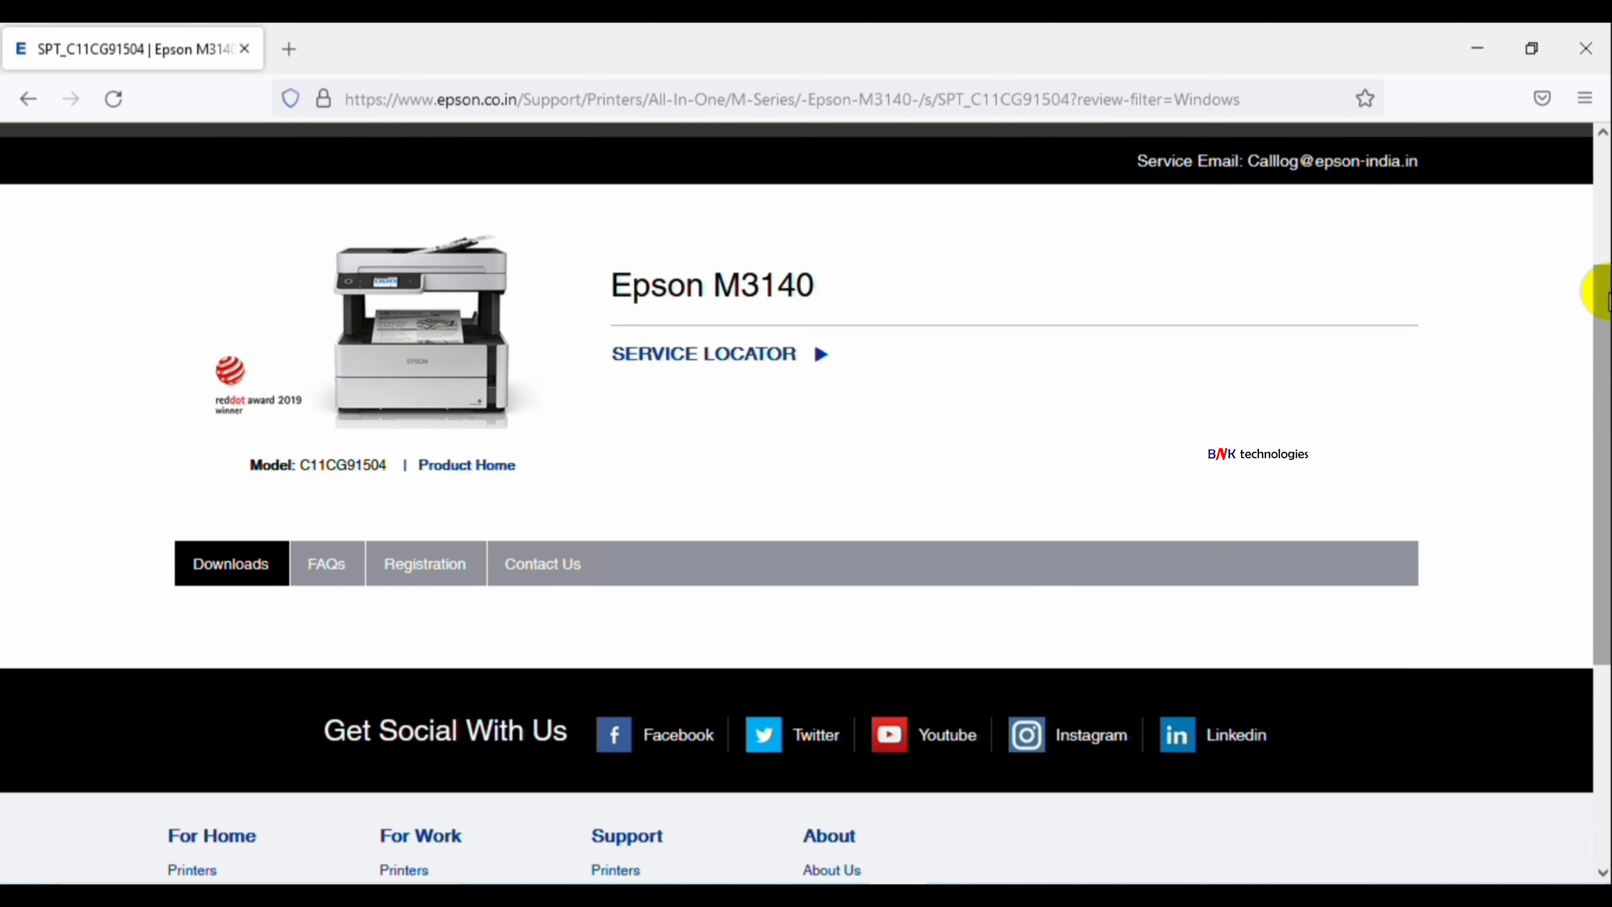
Open the Downloads section of the Epson M3140 support page and reload the page to load its download list.
scroll(1601, 288, down, 2)
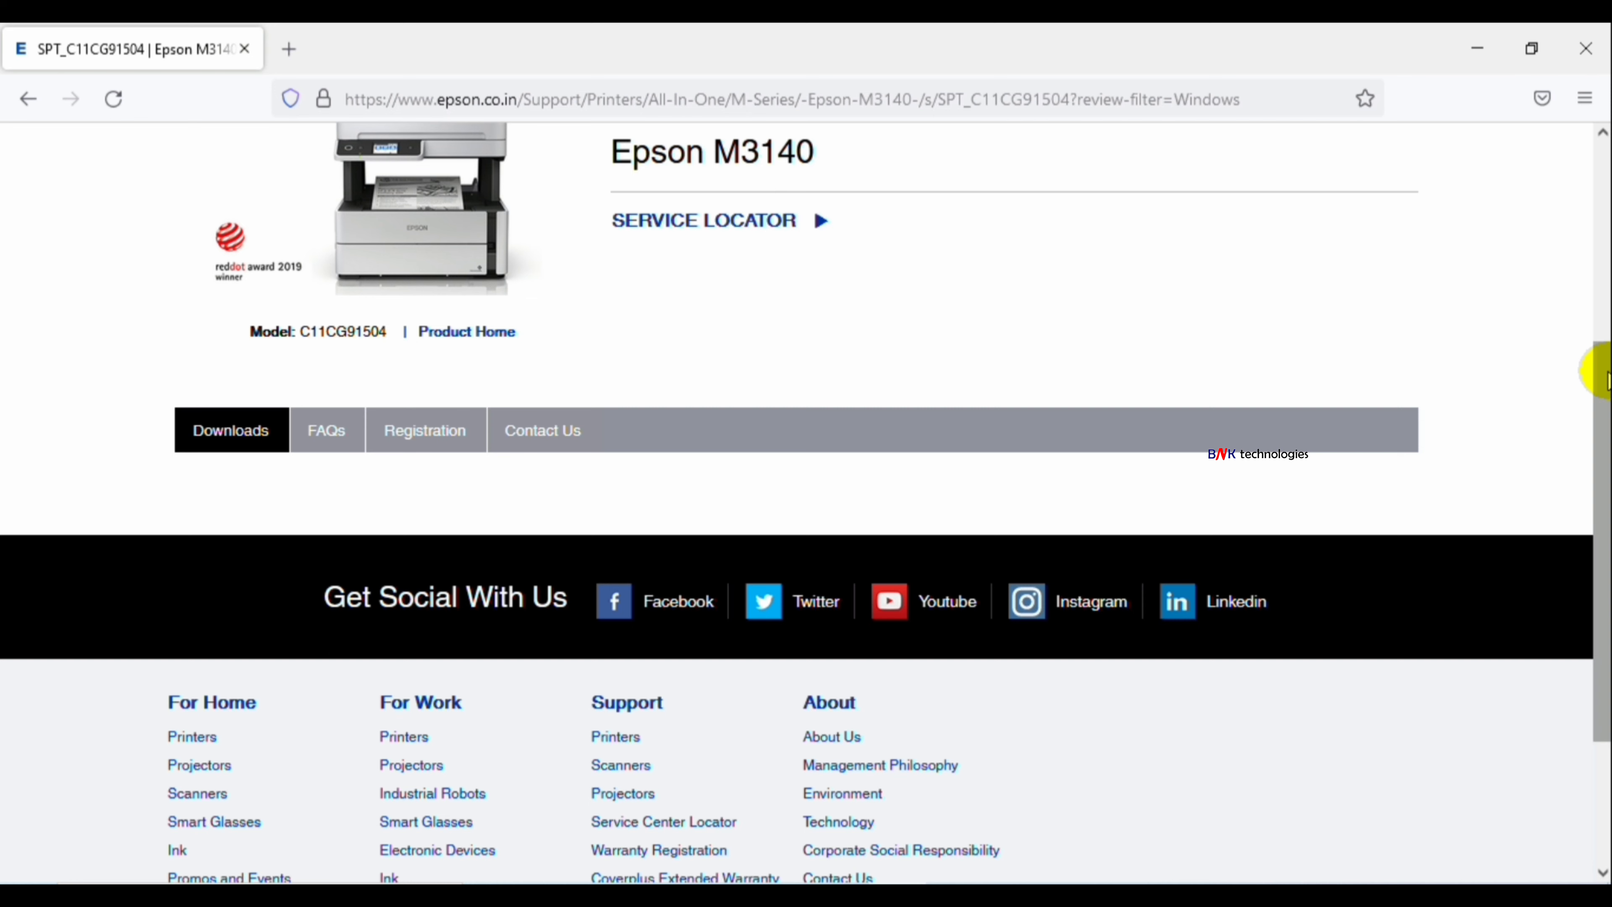
drag(1597, 360, 1593, 500)
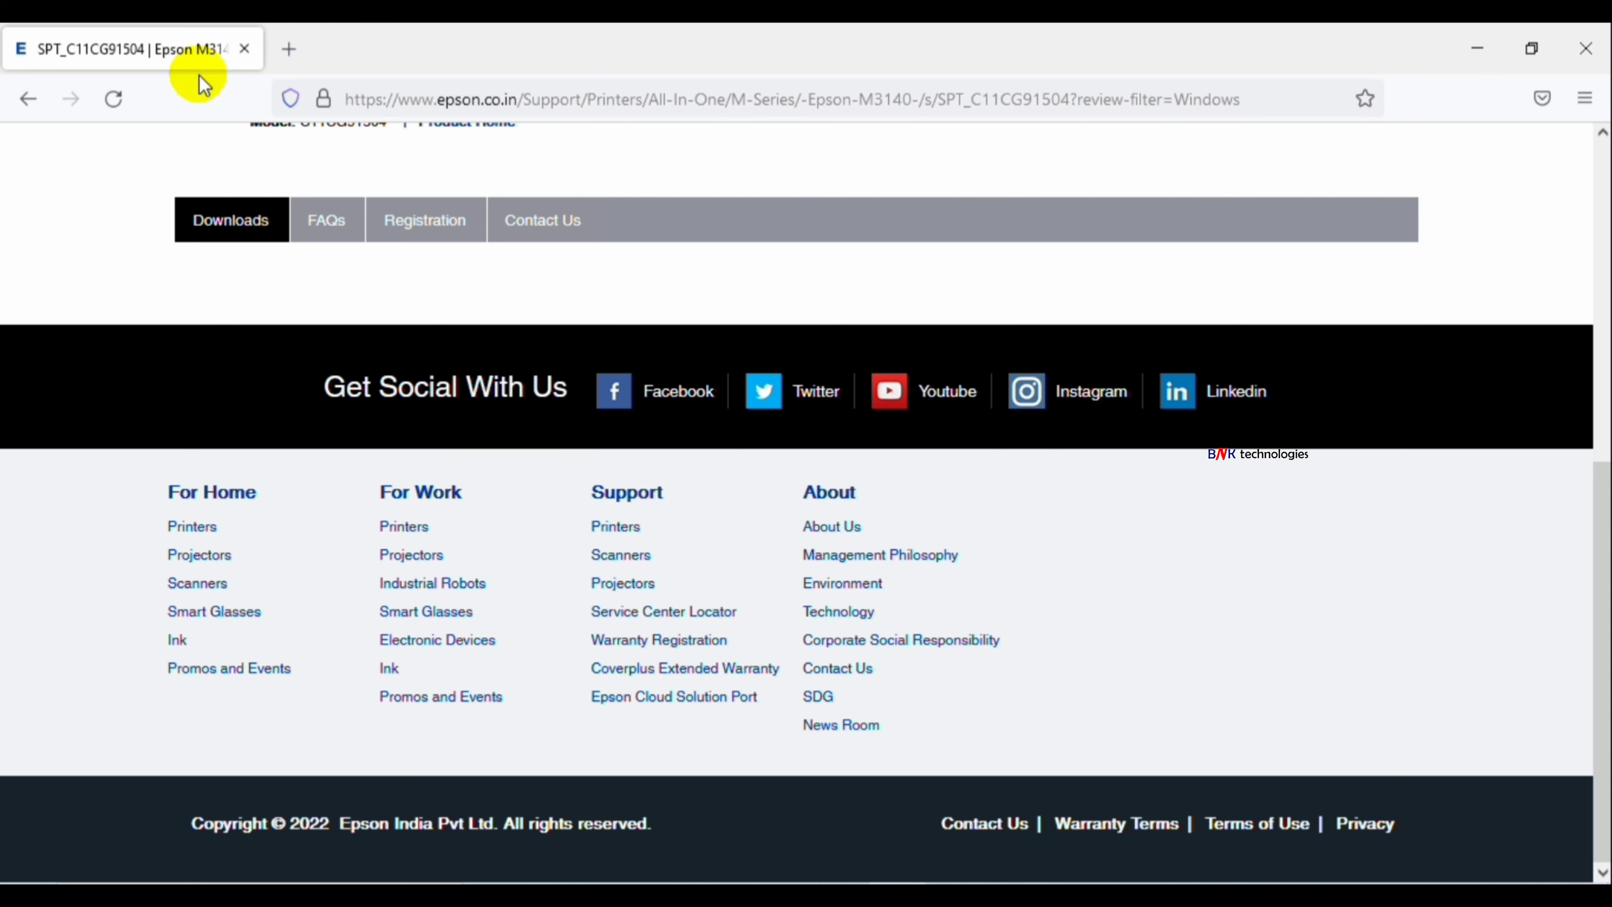
drag(1606, 613, 1609, 293)
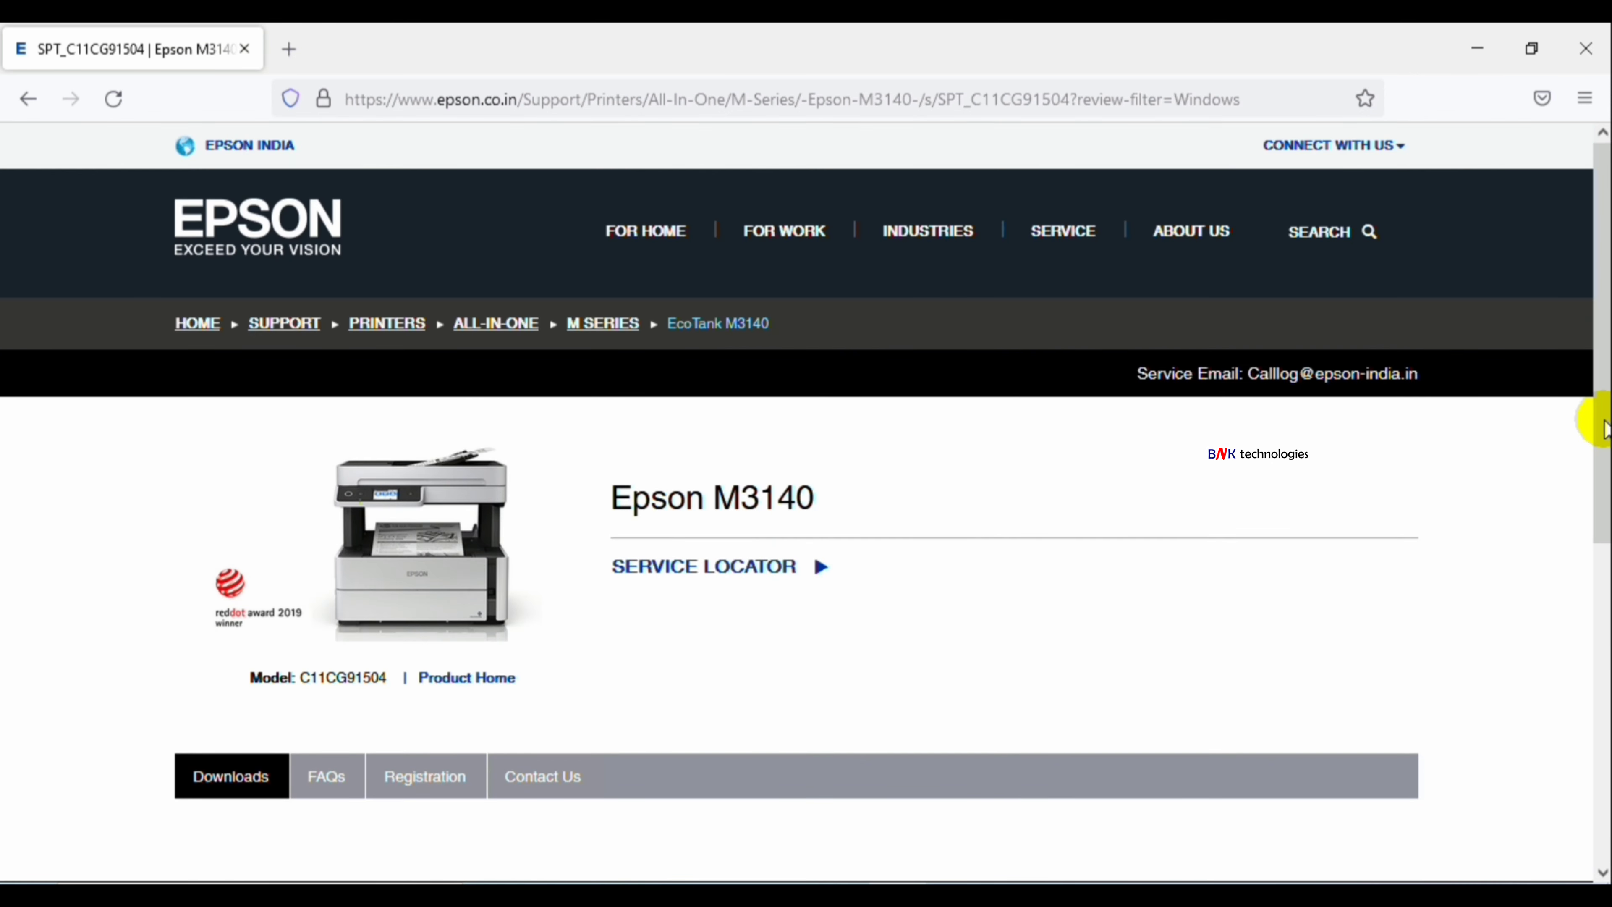
drag(1591, 425, 1596, 552)
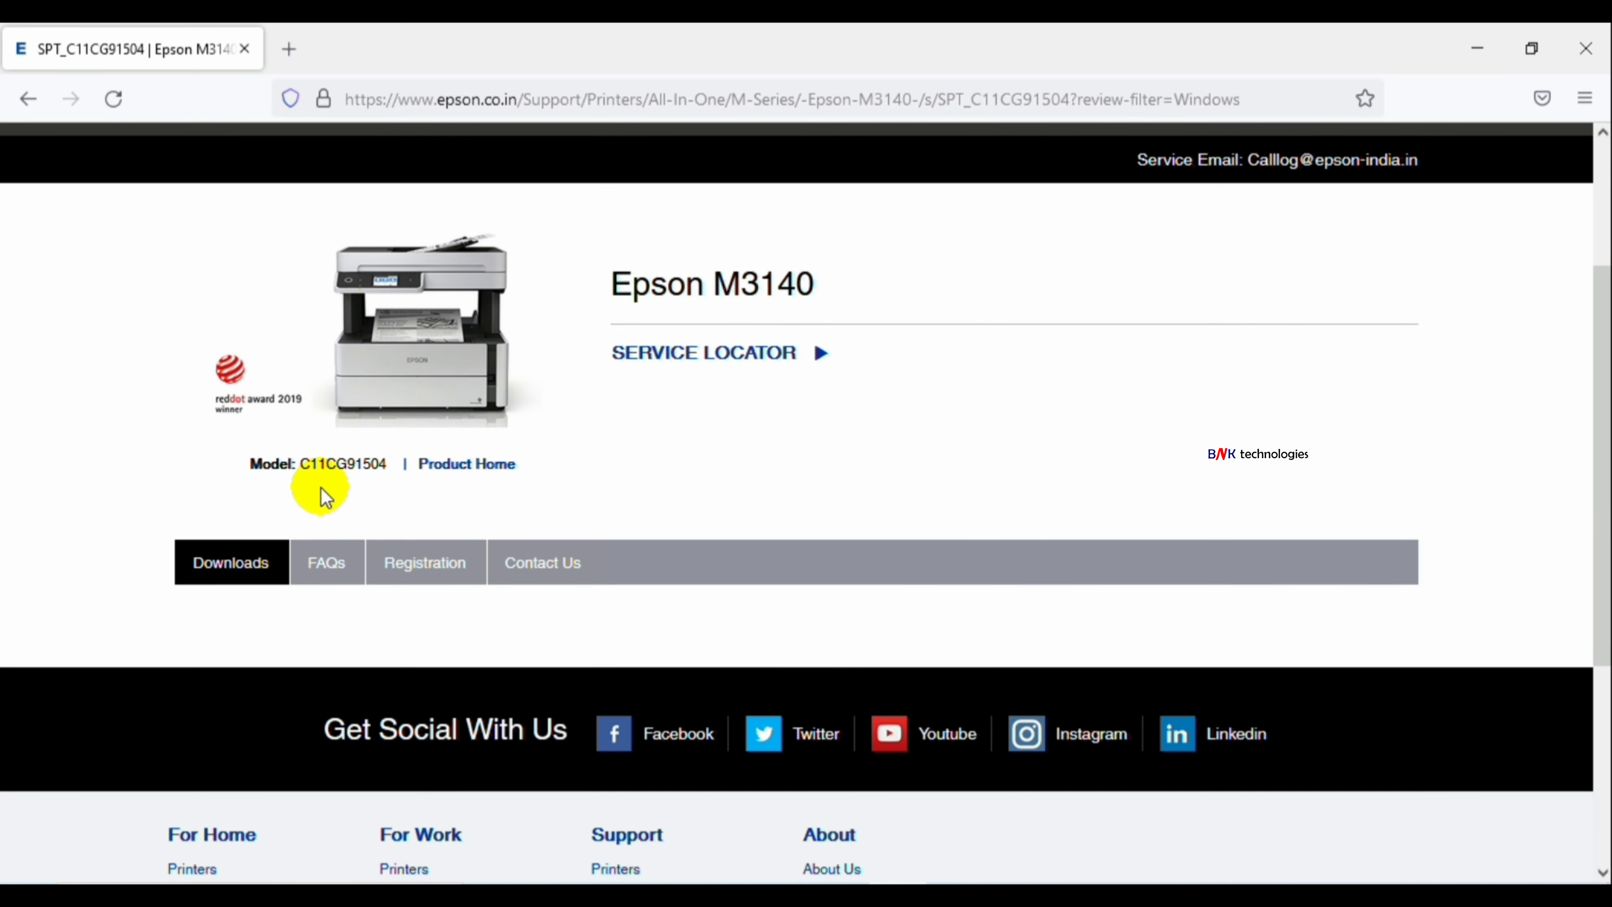
click(227, 569)
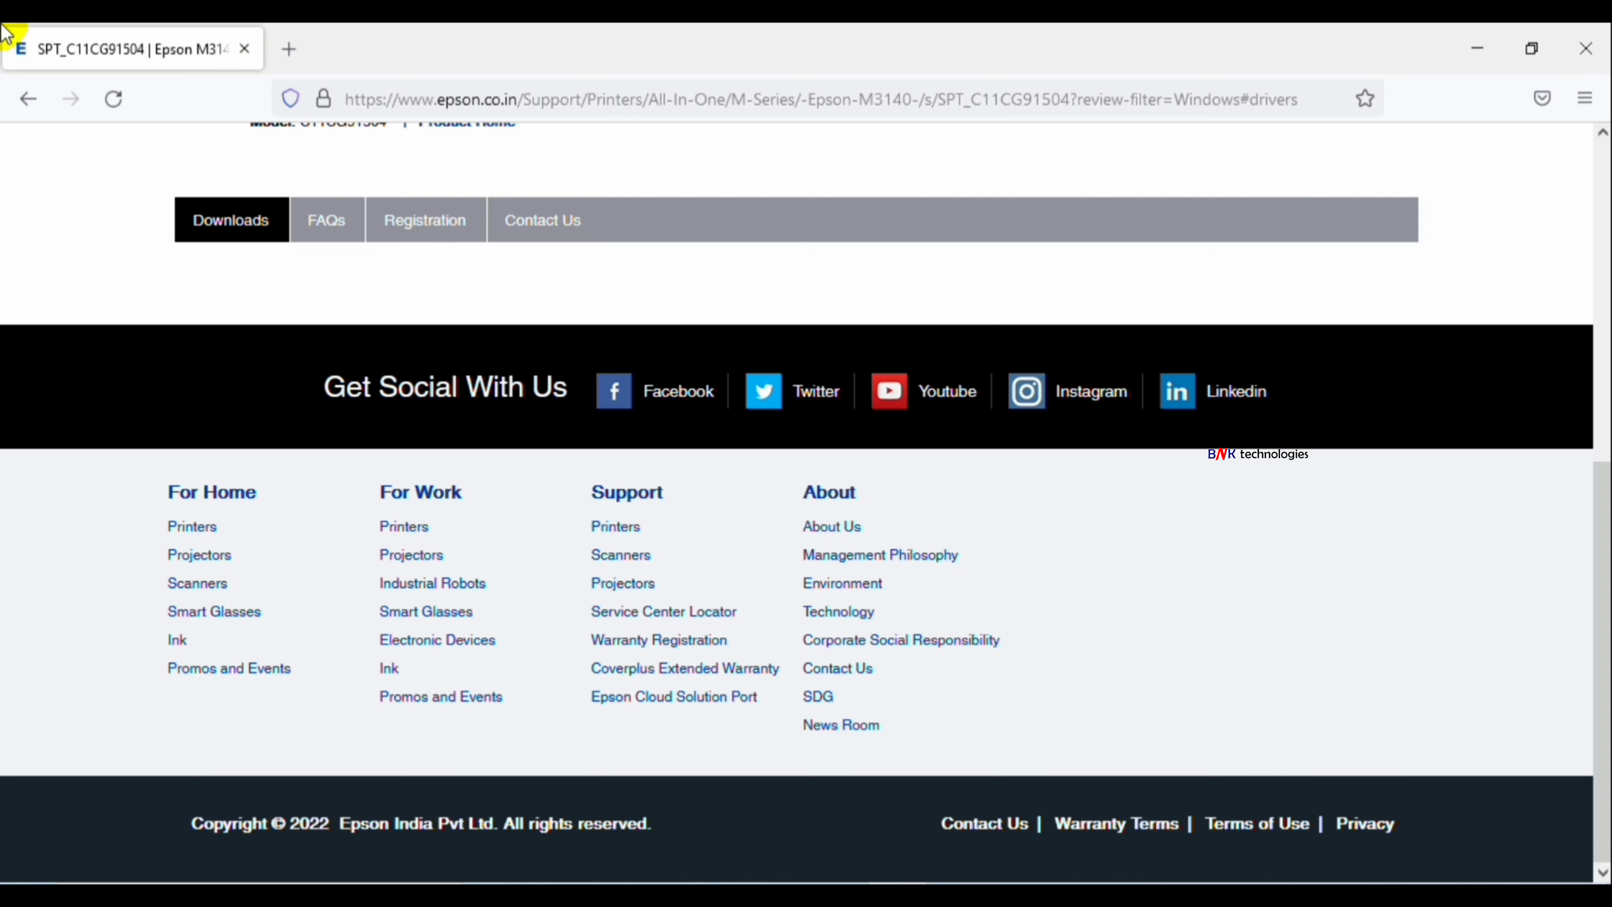
click(114, 98)
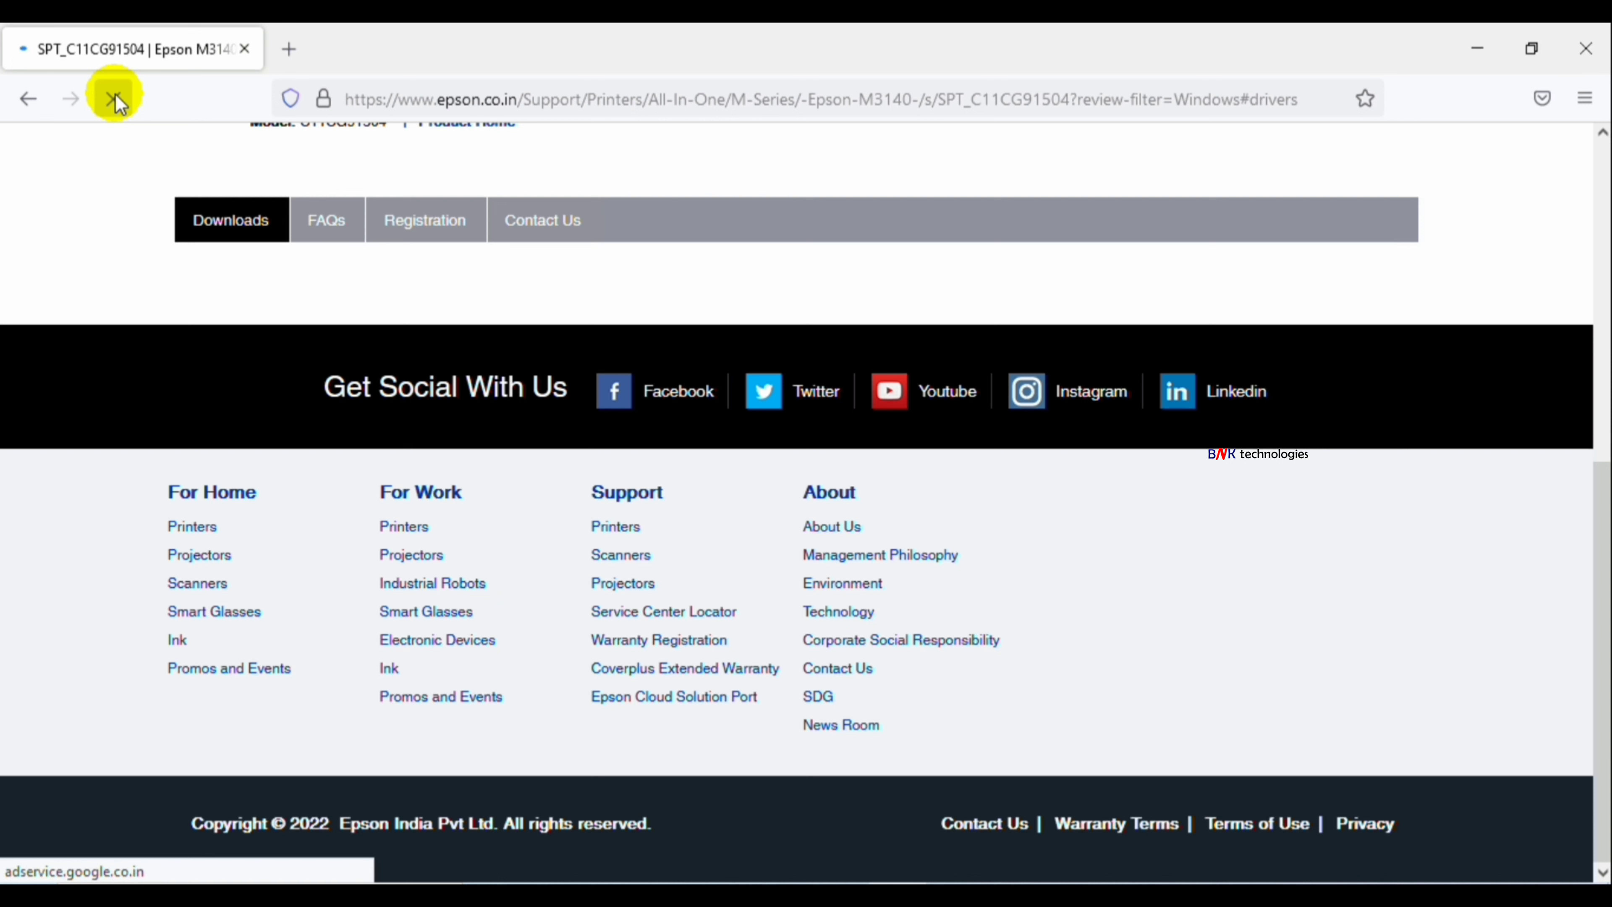
click(114, 98)
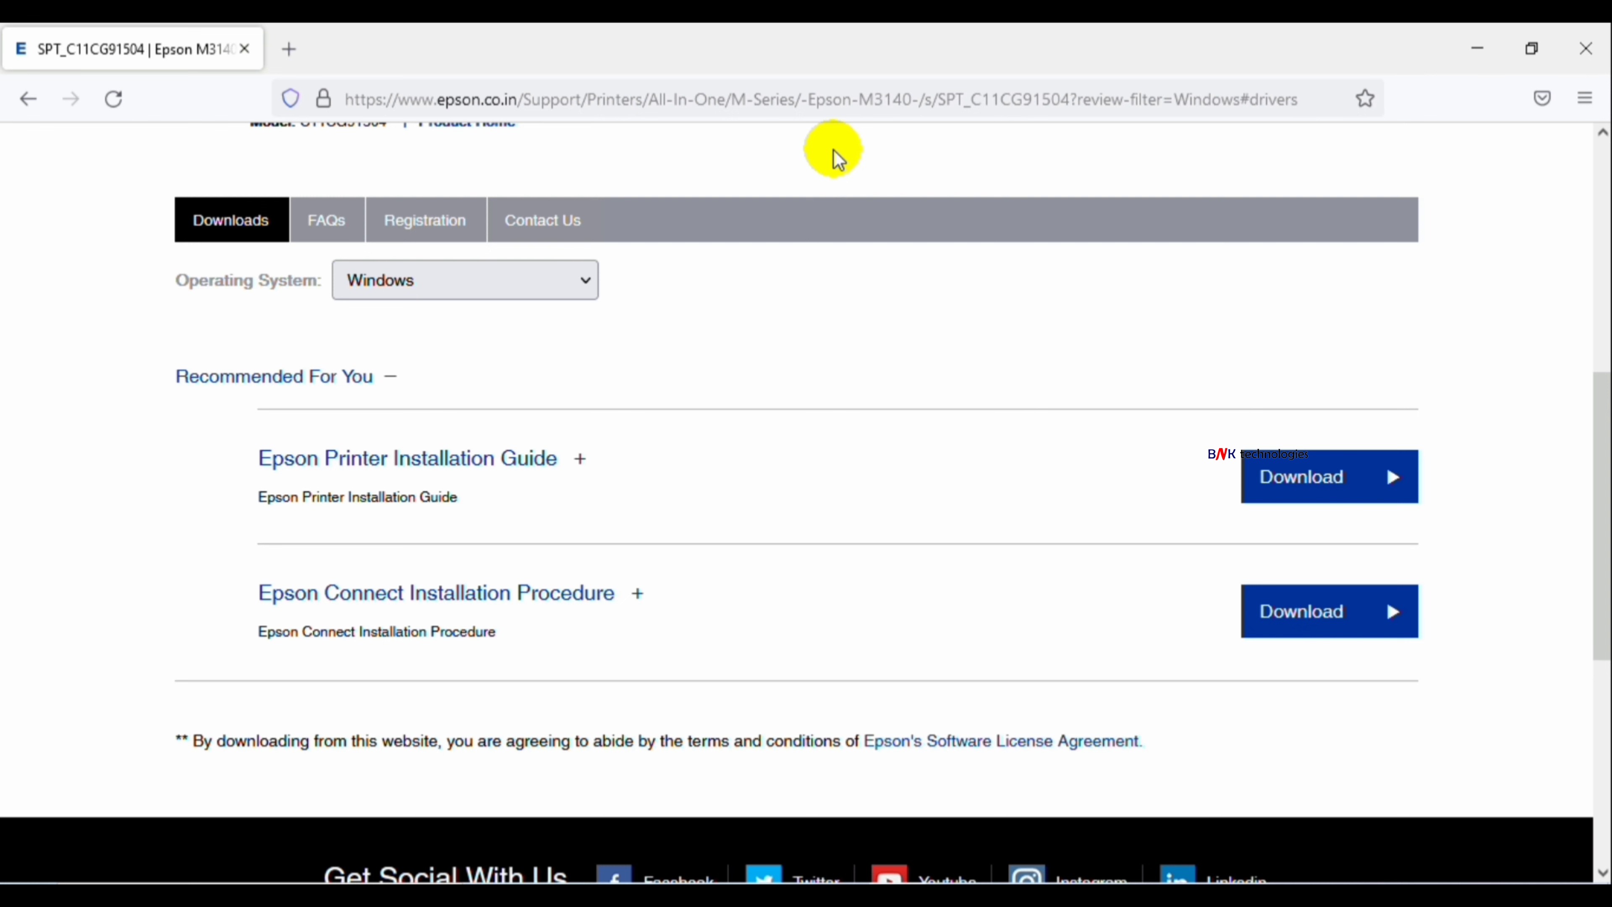
Set the operating system for the Epson M3140 downloads to Windows 10 64-bit (detected).
click(429, 279)
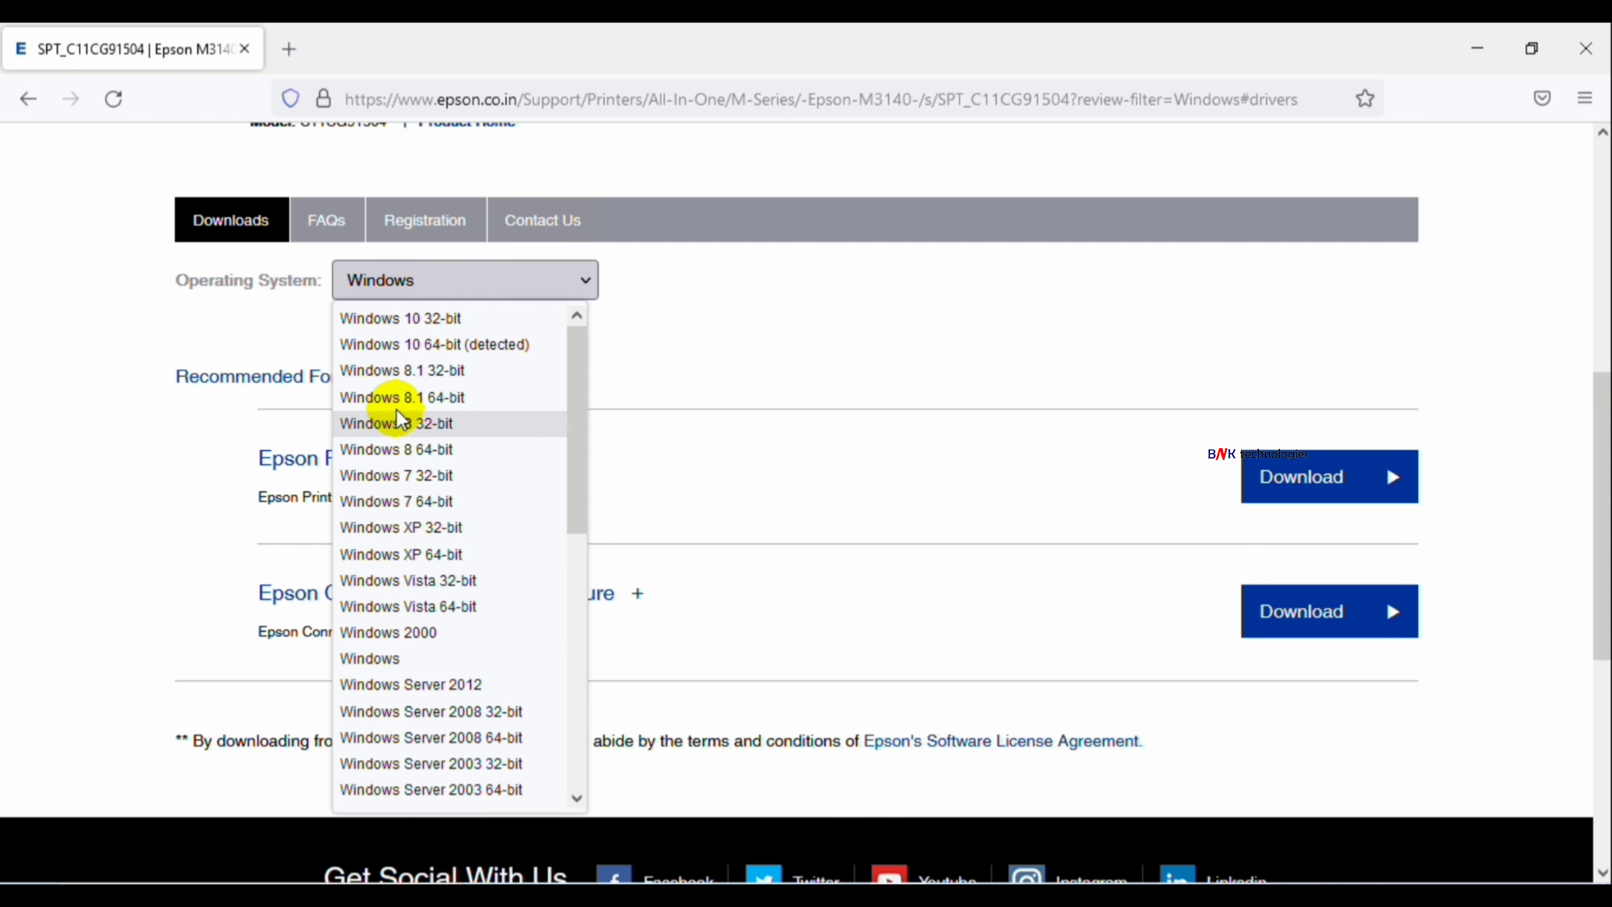
click(521, 344)
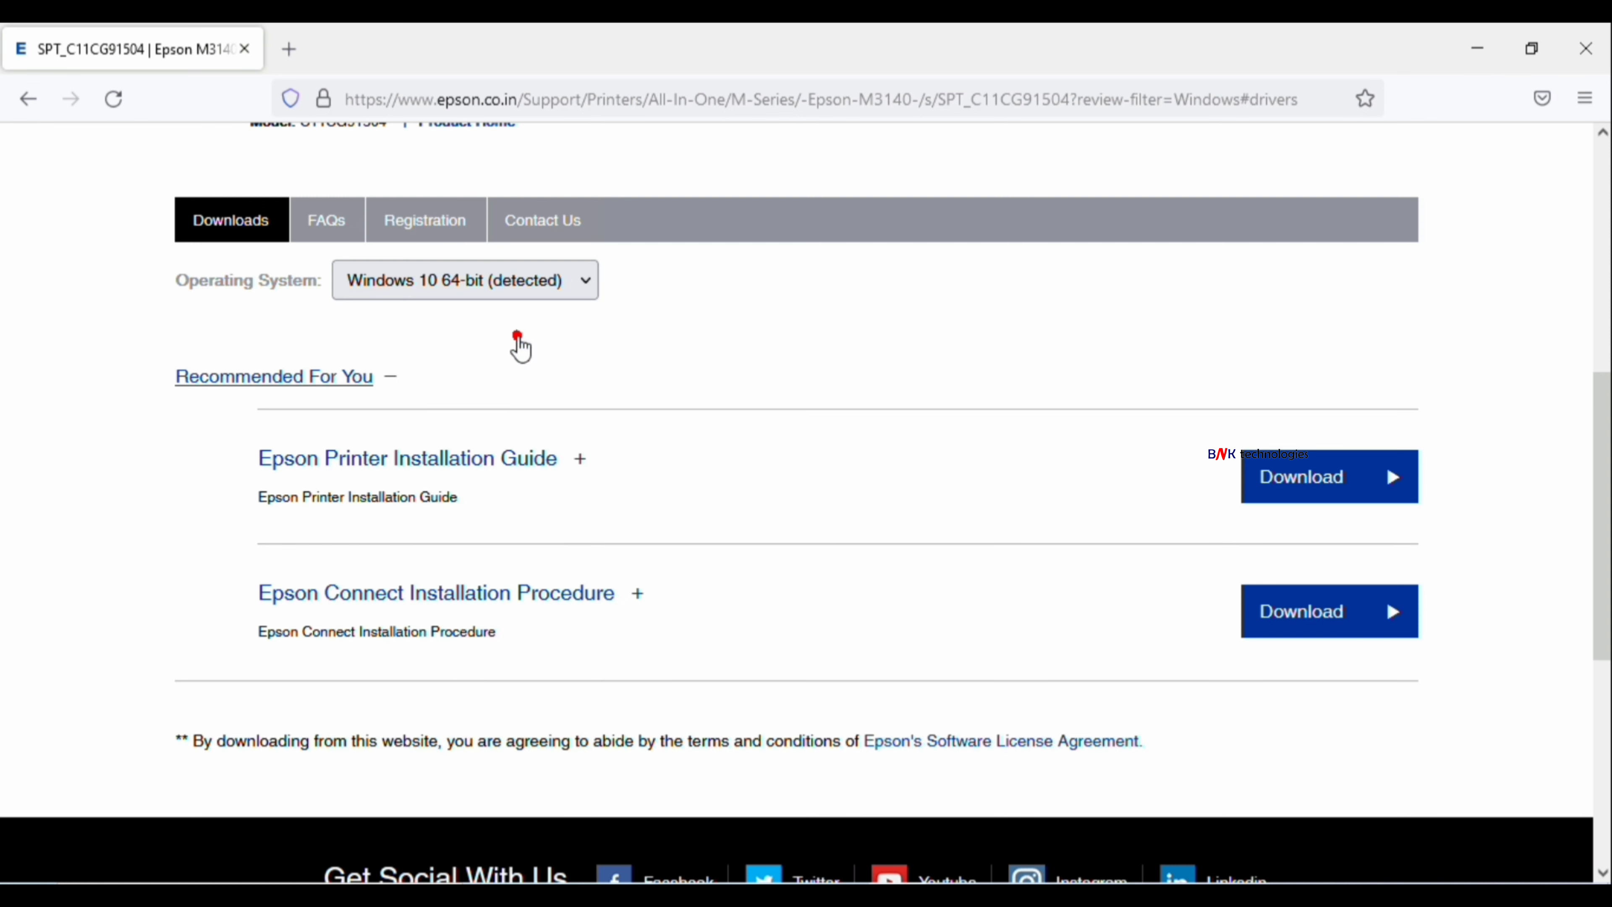
click(634, 297)
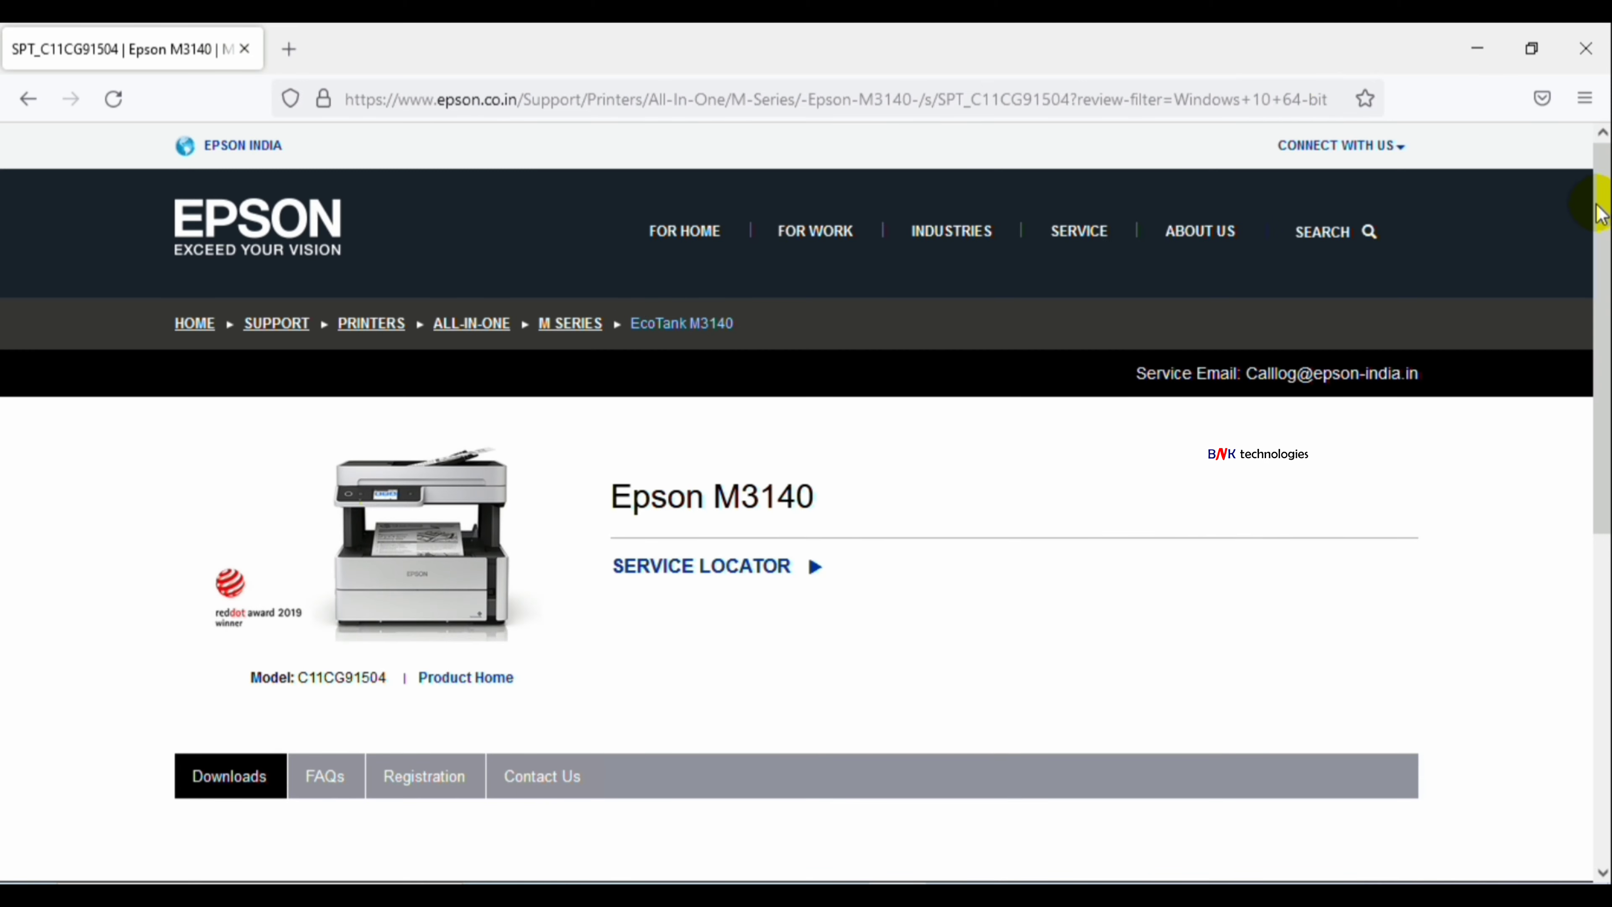
Expand the Drivers list and download M3140_windows_x64_Printer Driver, accepting the software license terms.
drag(1601, 208, 1609, 300)
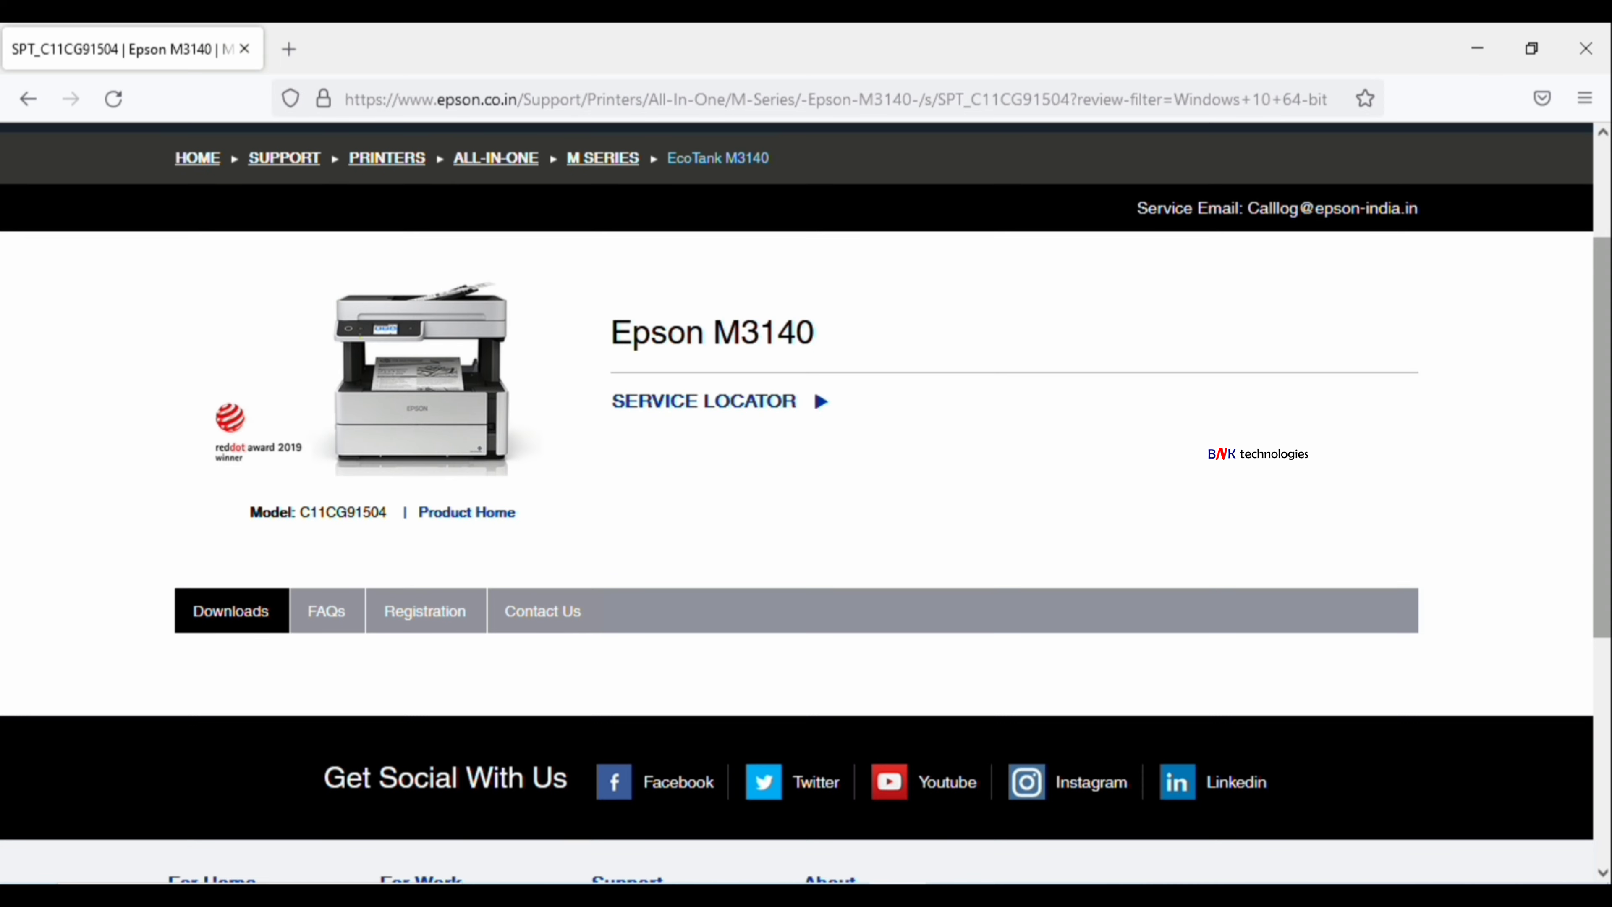
drag(1597, 379, 1607, 629)
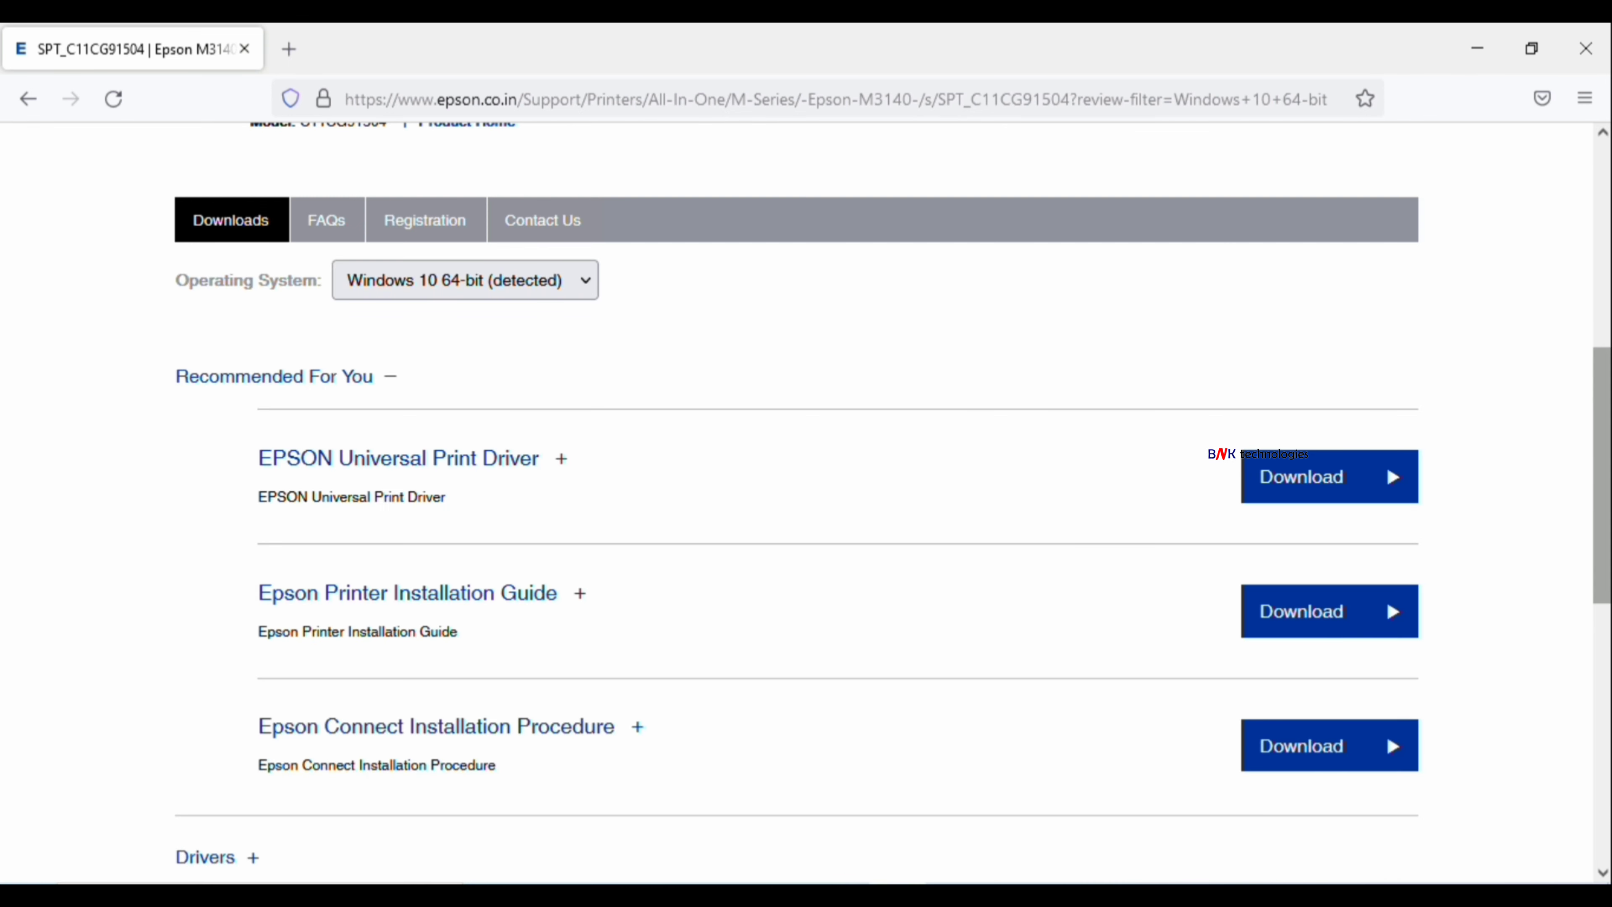
drag(1601, 452, 1582, 558)
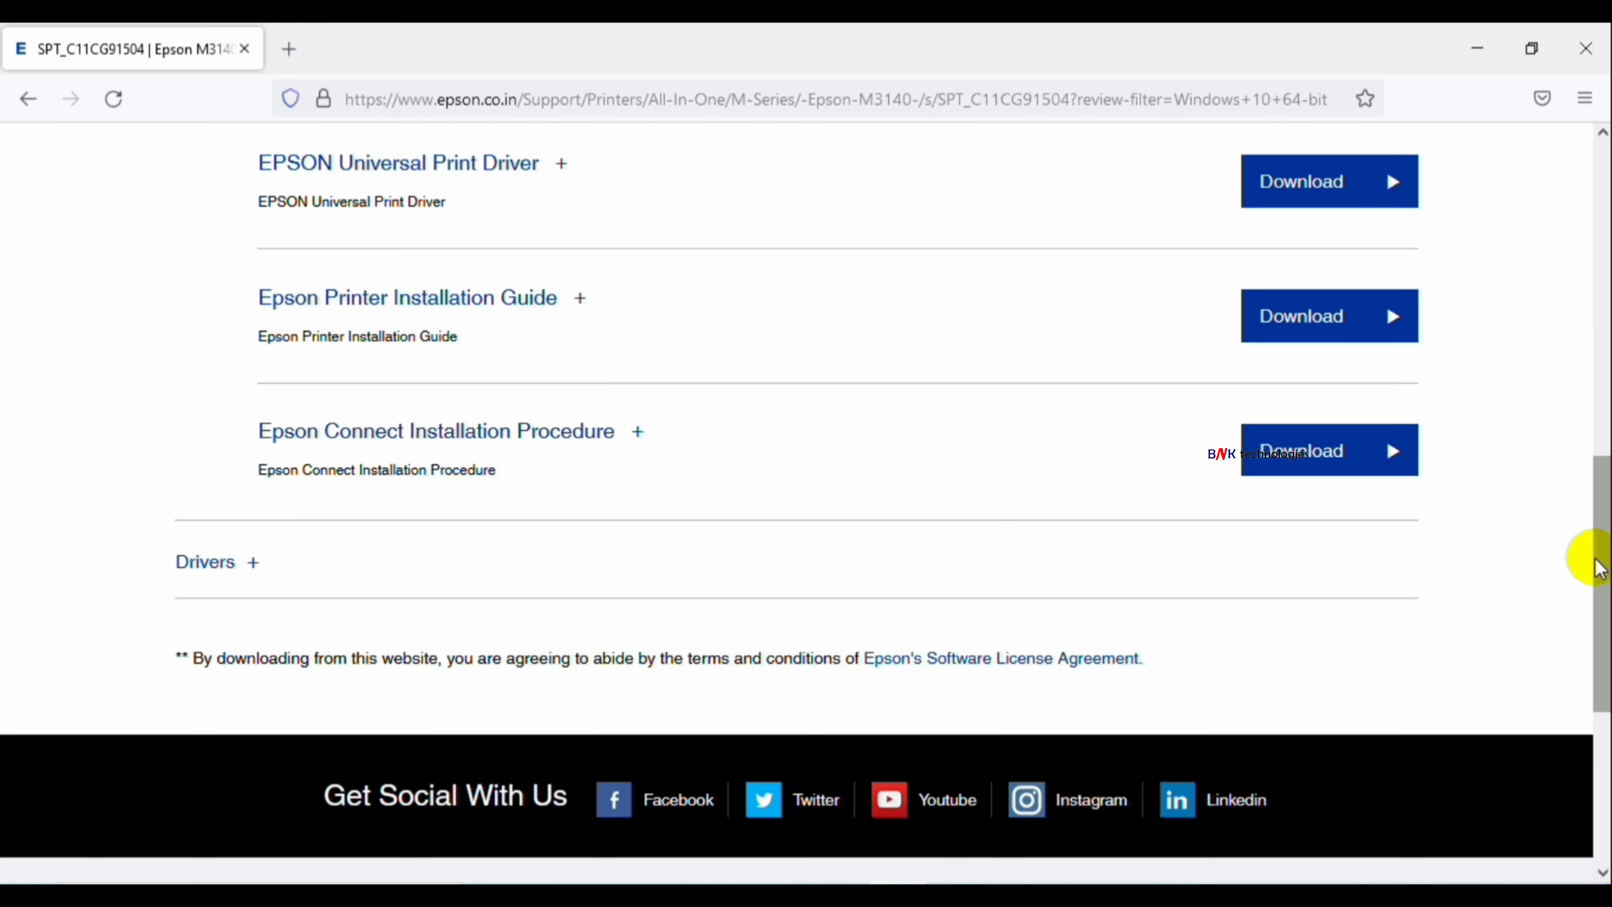
click(270, 568)
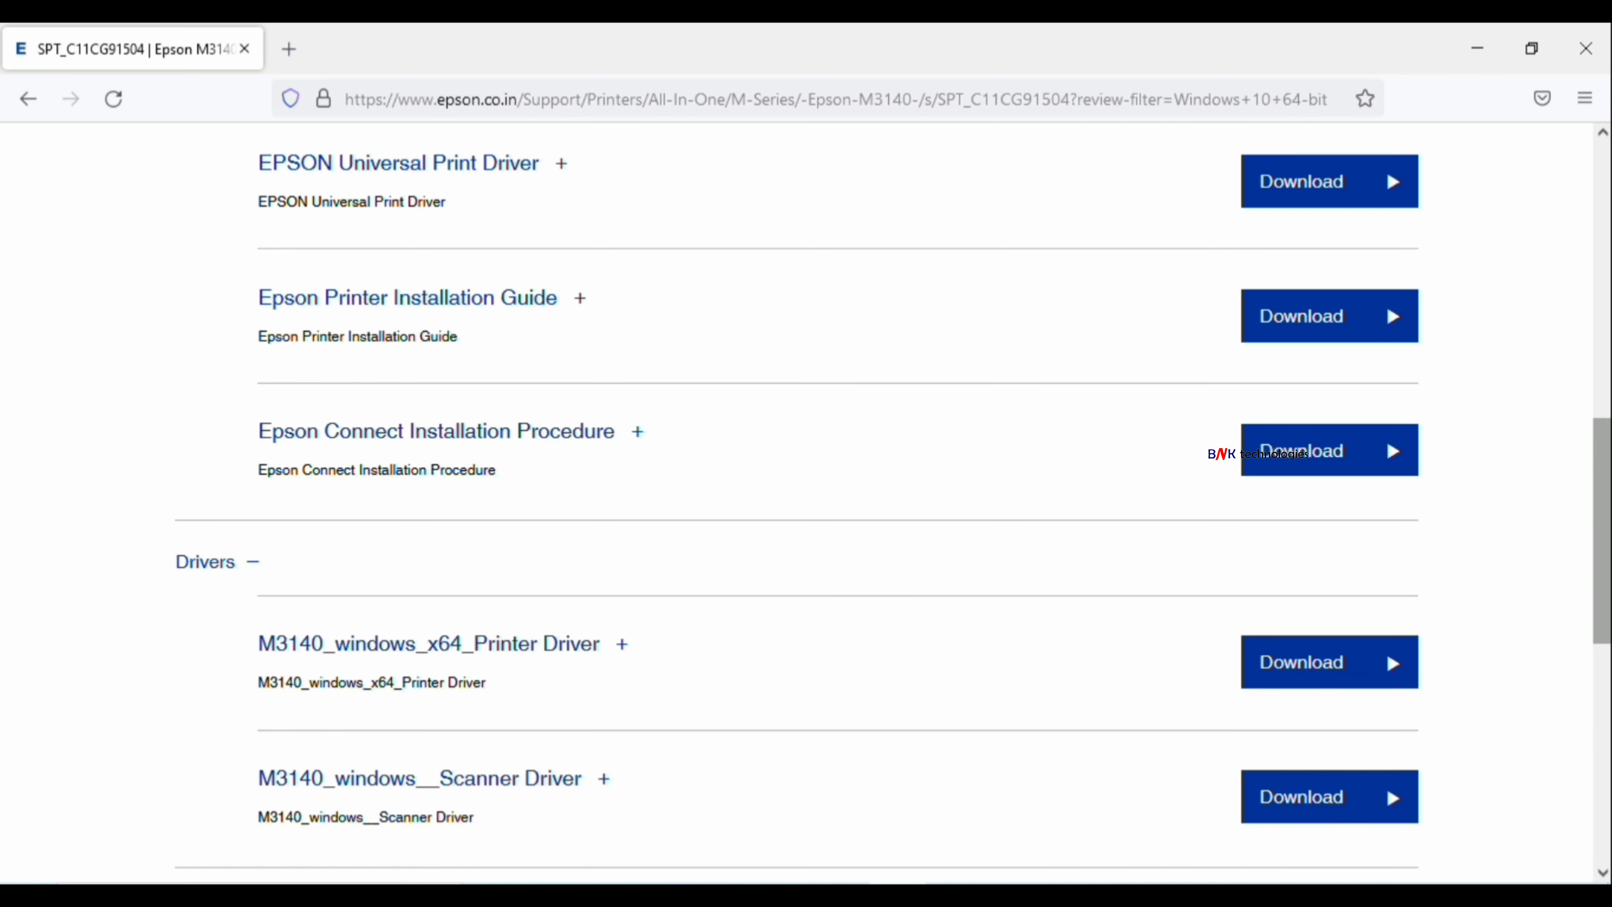
scroll(1601, 548, down, 5)
drag(1608, 548, 1607, 552)
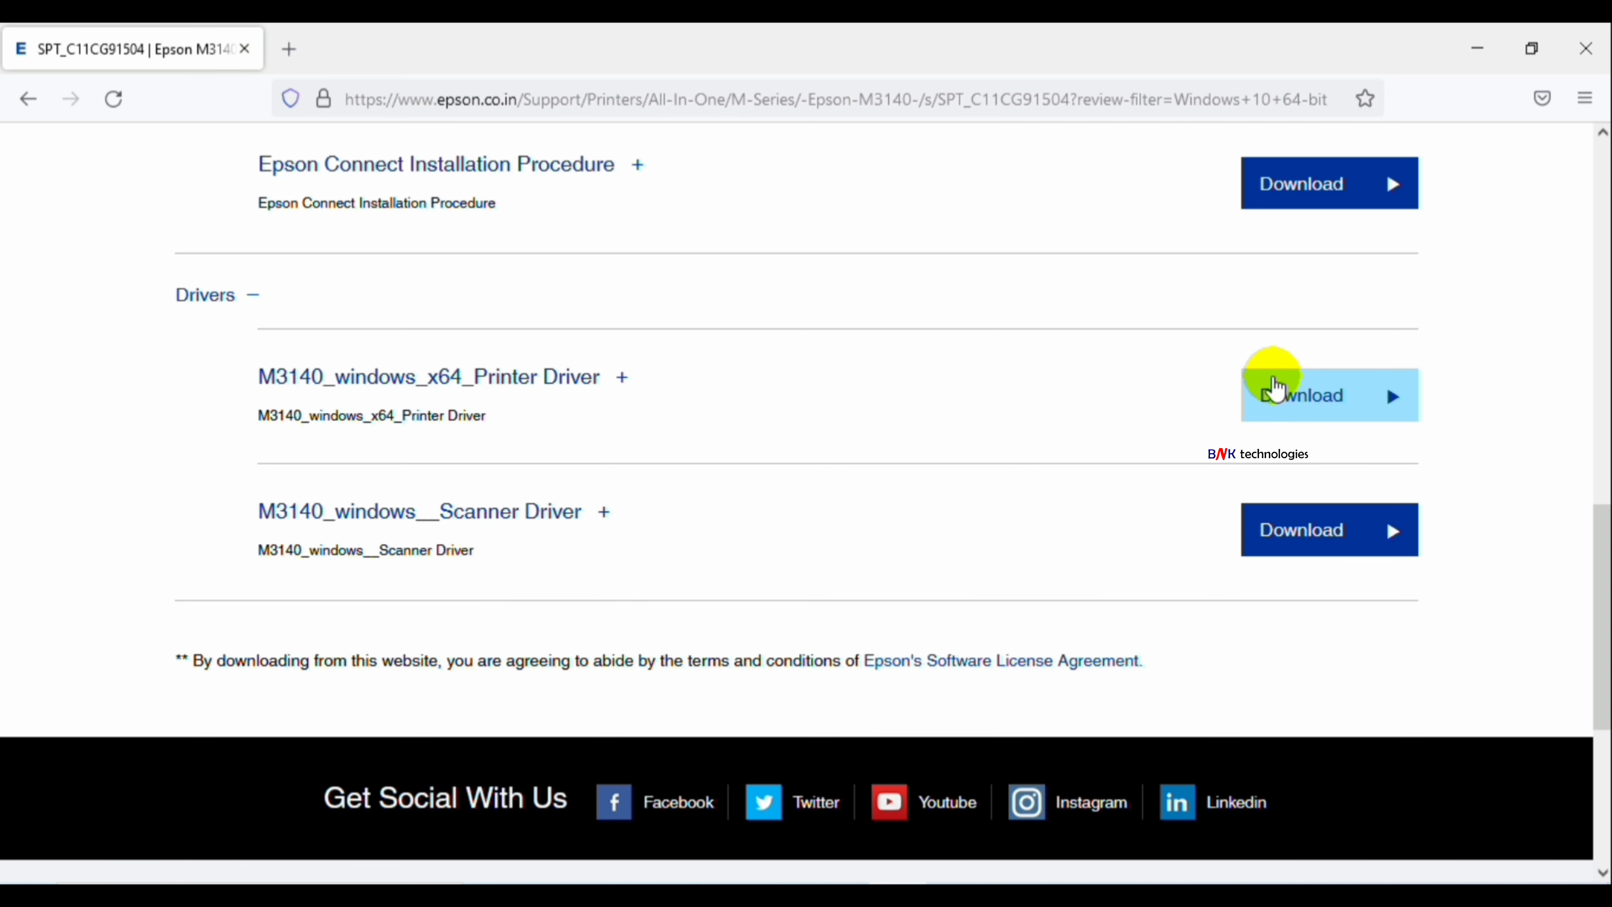
click(1276, 389)
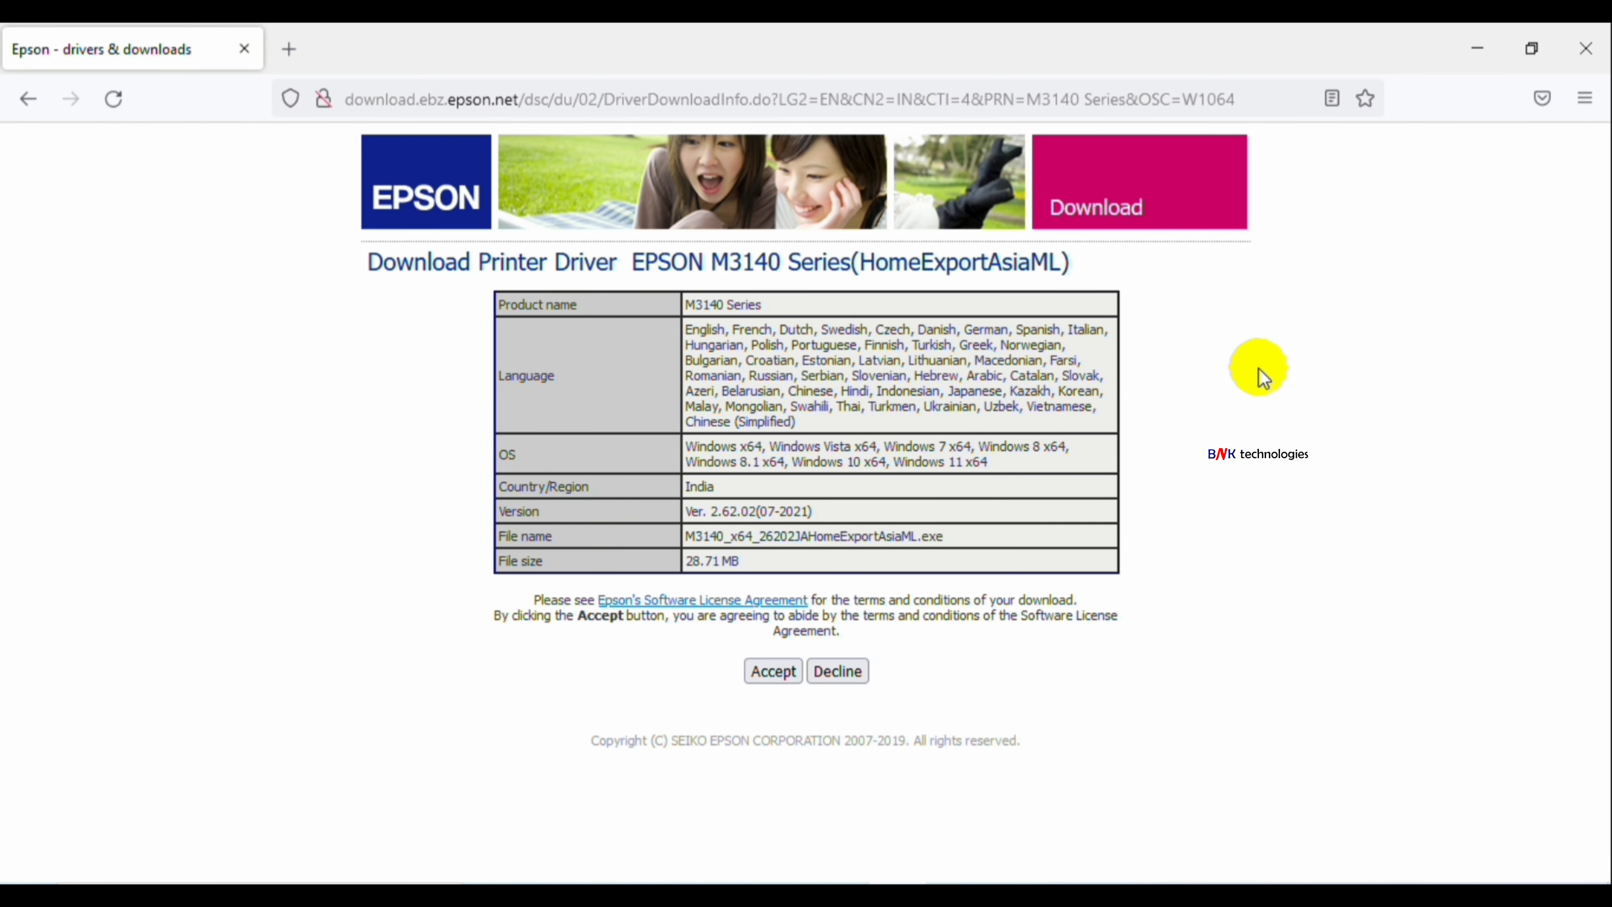
click(771, 671)
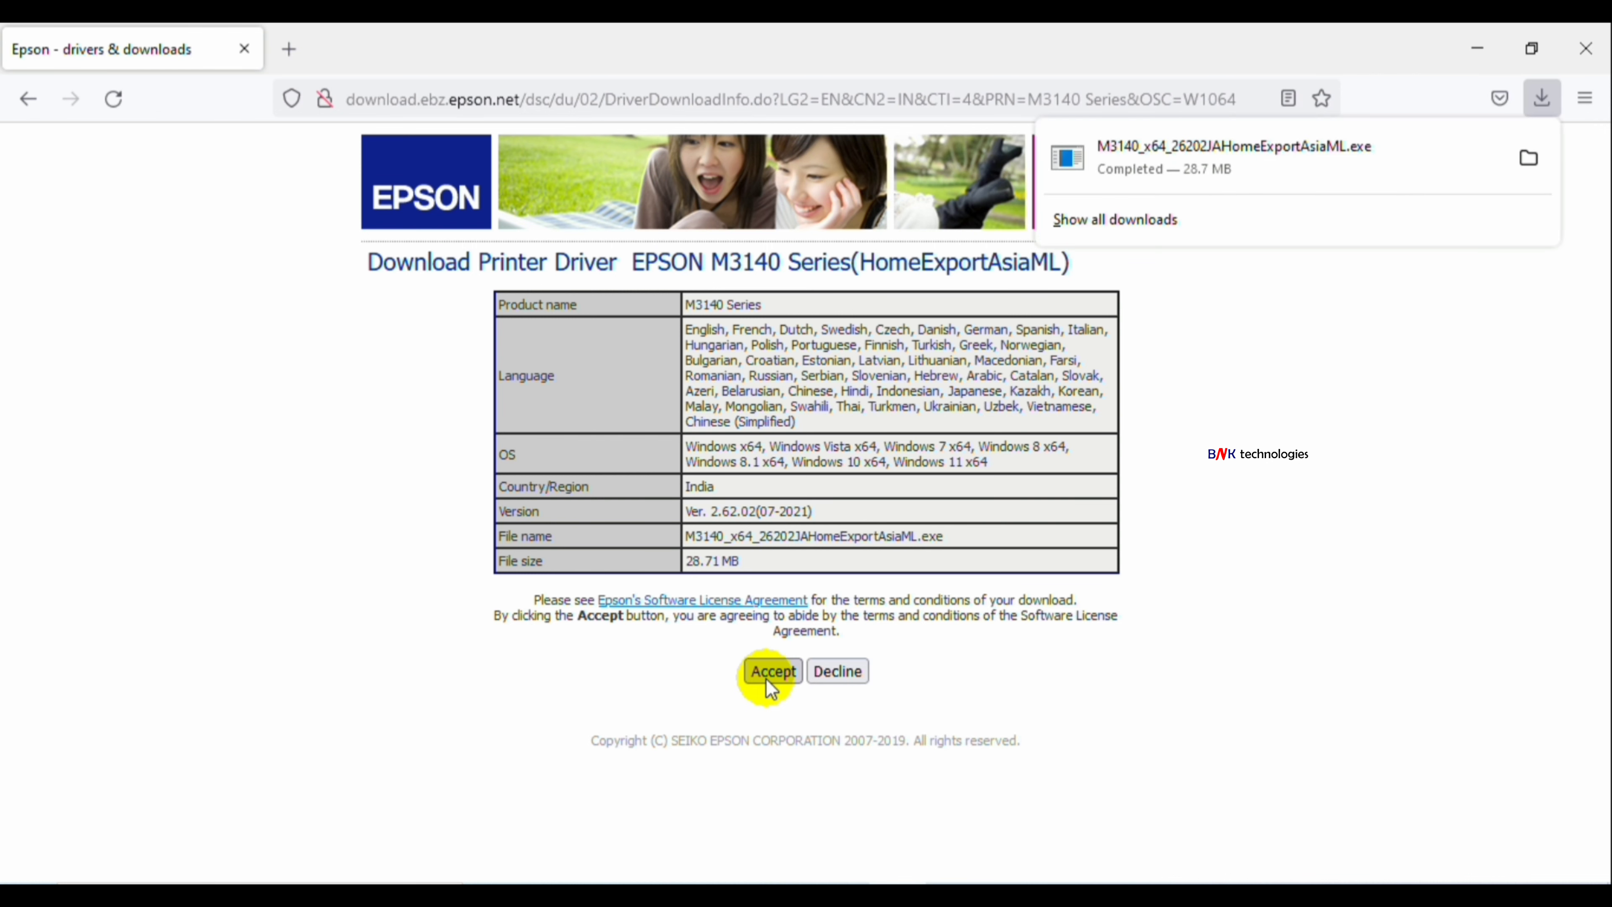
Run the downloaded driver installer for EPSON M3140 Series, keeping default printer and automatic updates enabled, with English as the language.
click(1303, 162)
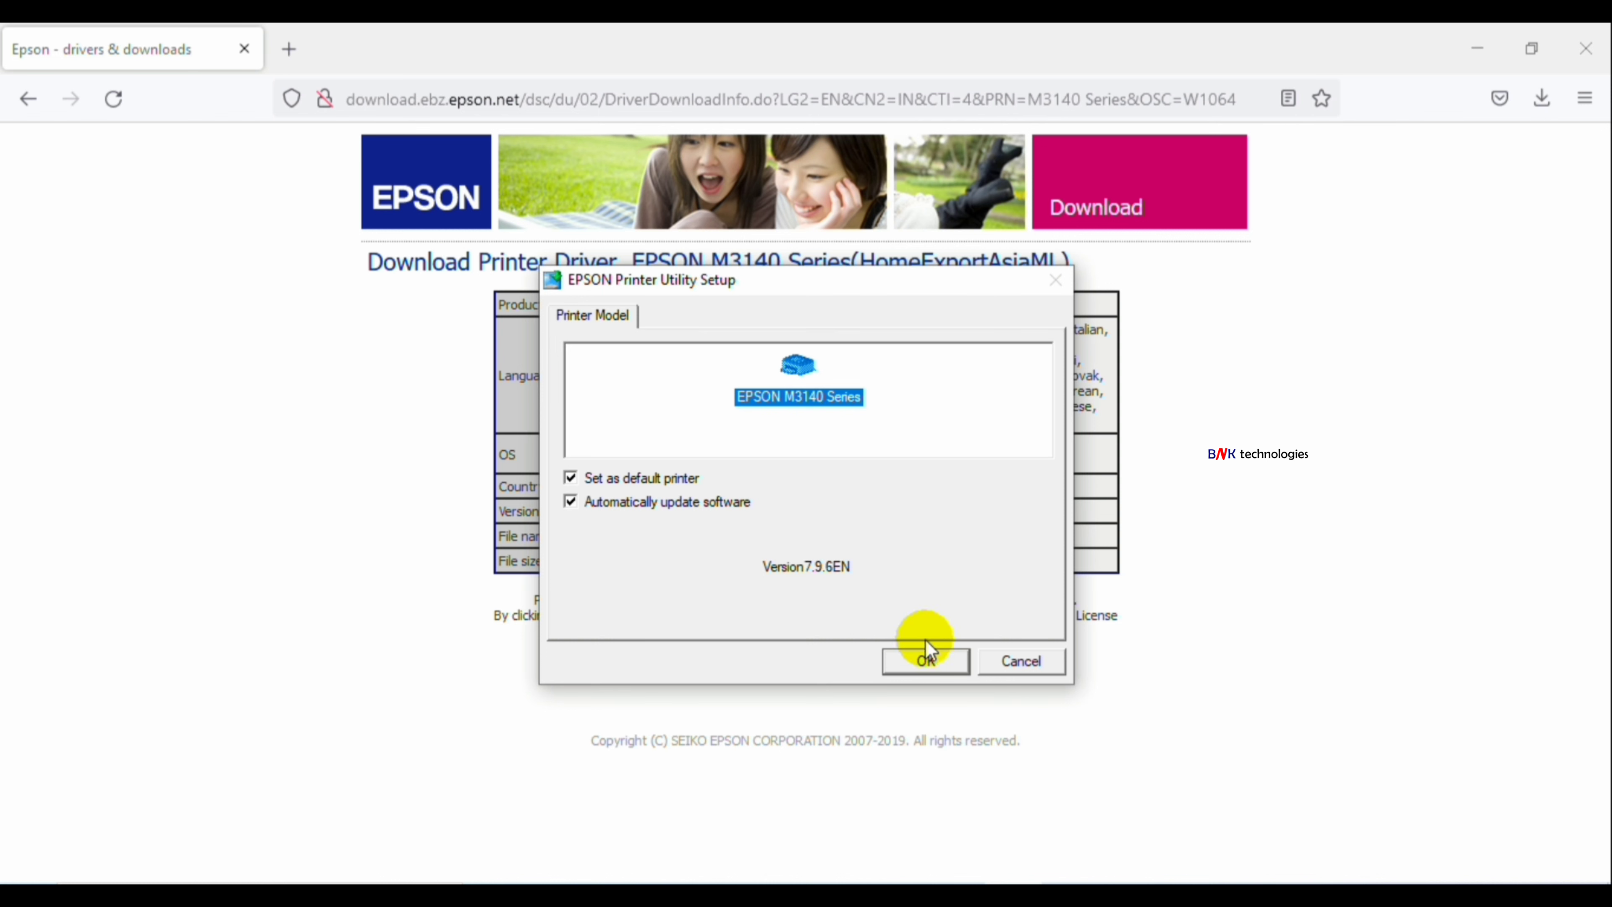
click(921, 667)
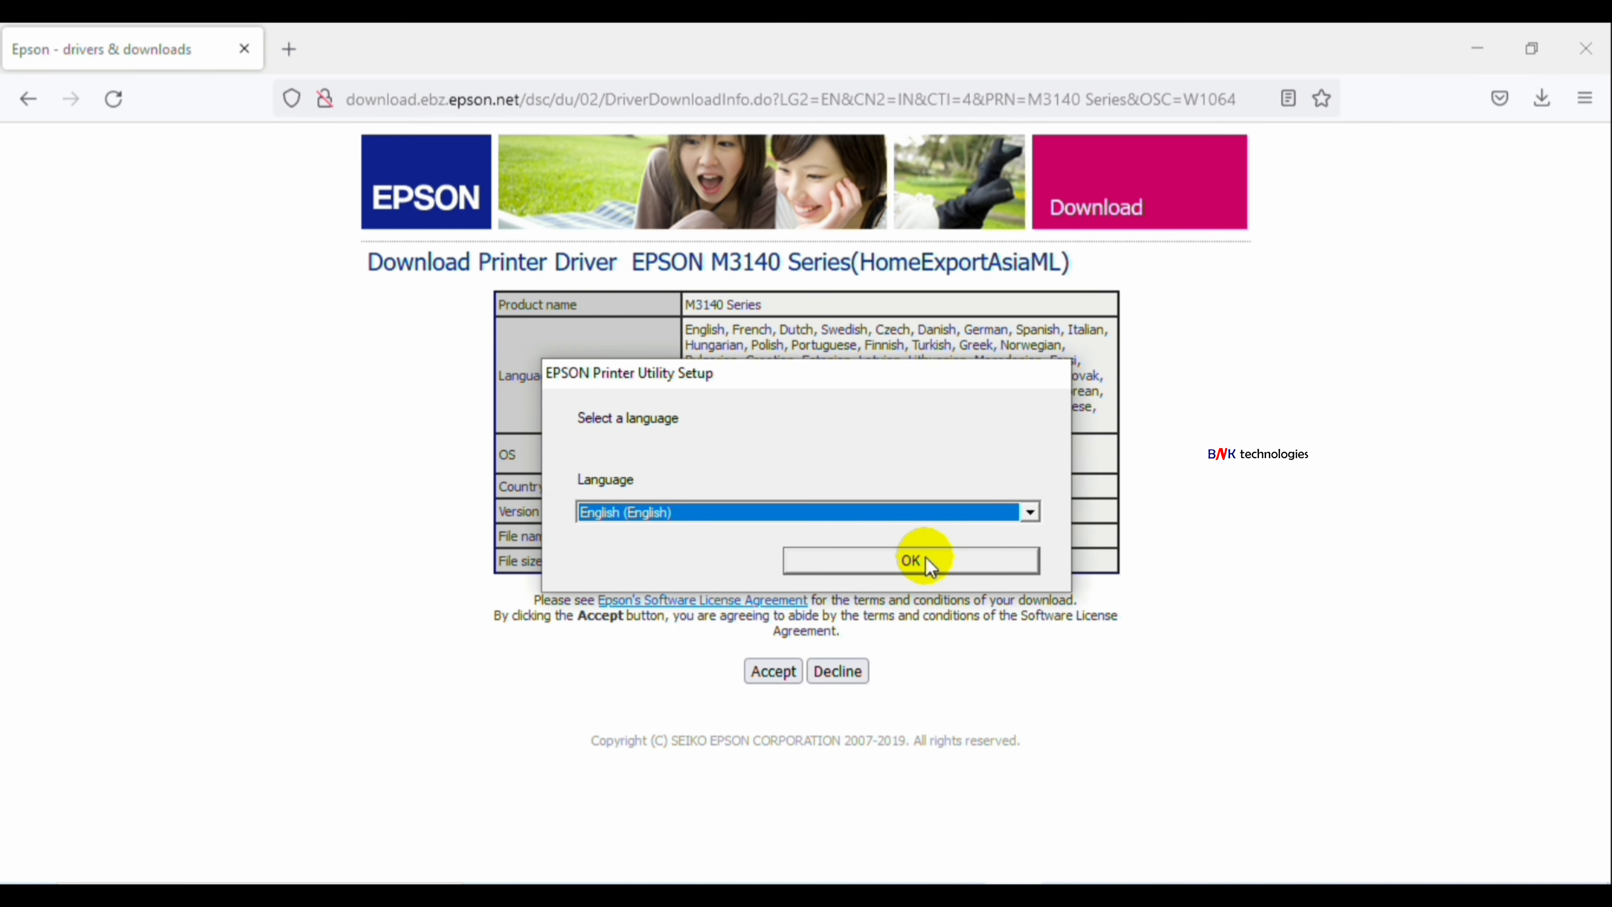
click(927, 561)
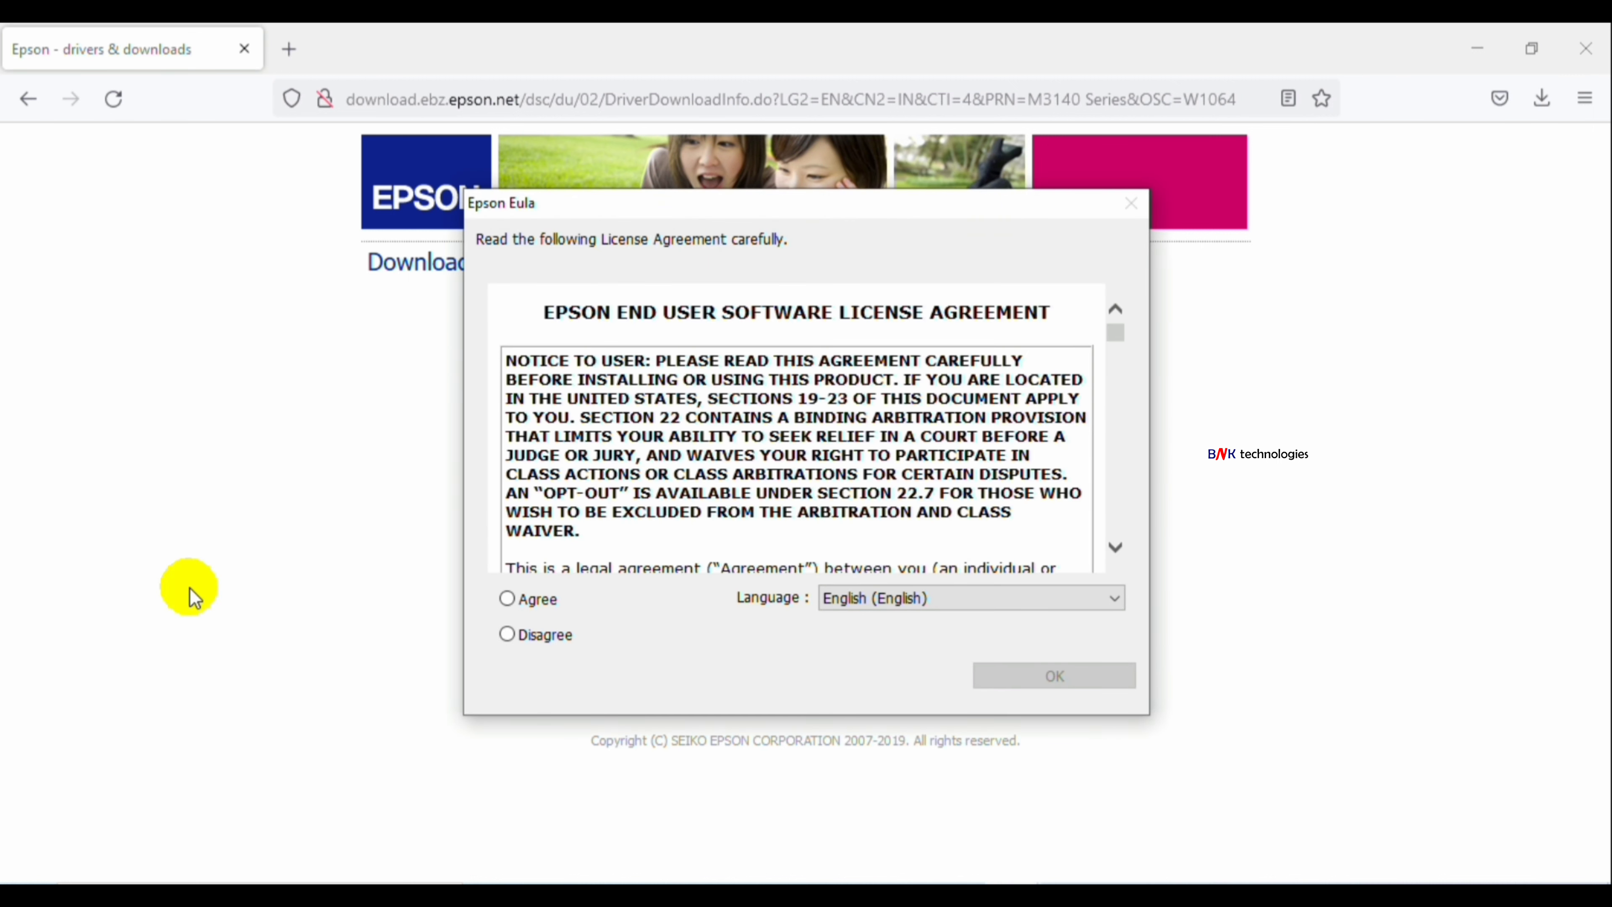
Agree to the Epson end user license agreement and complete the printer driver installation.
click(508, 598)
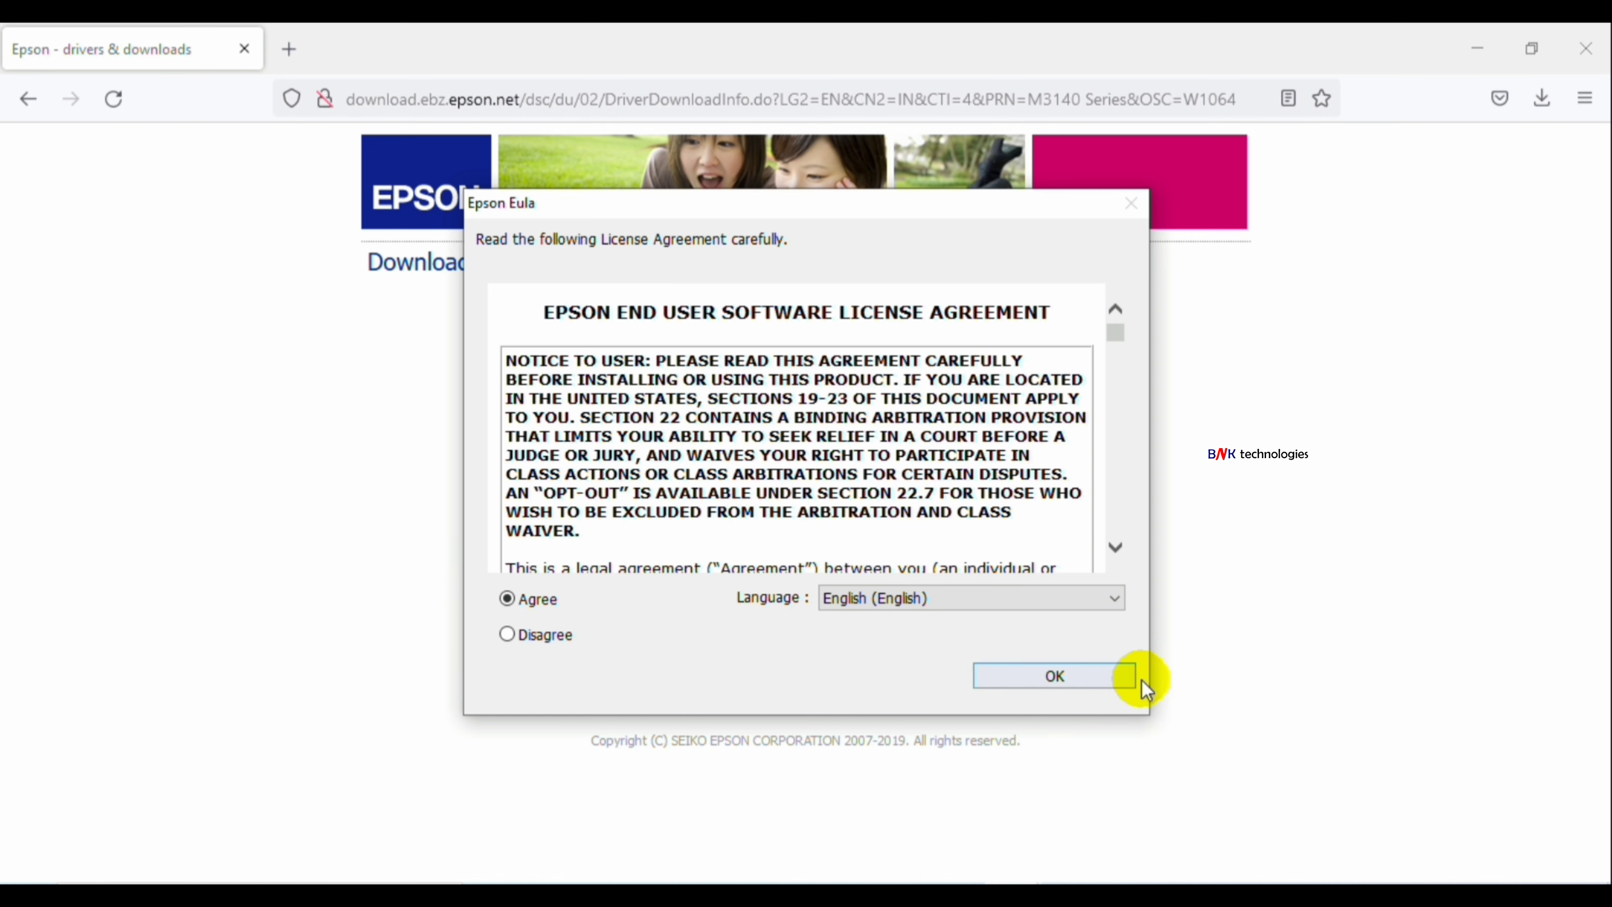
click(1124, 675)
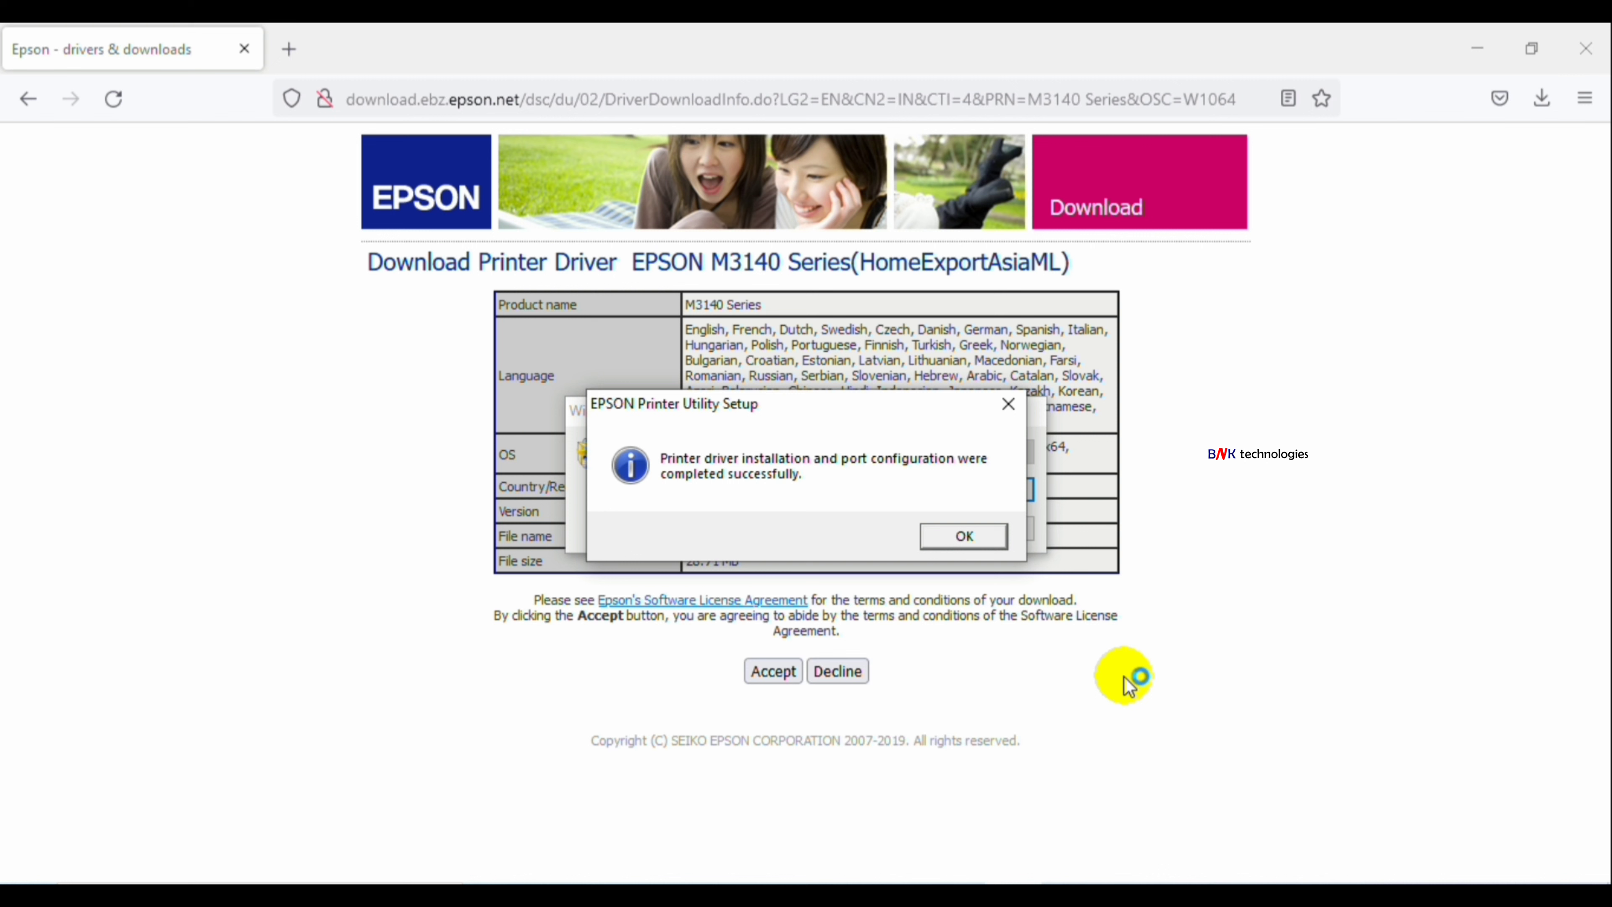
click(944, 532)
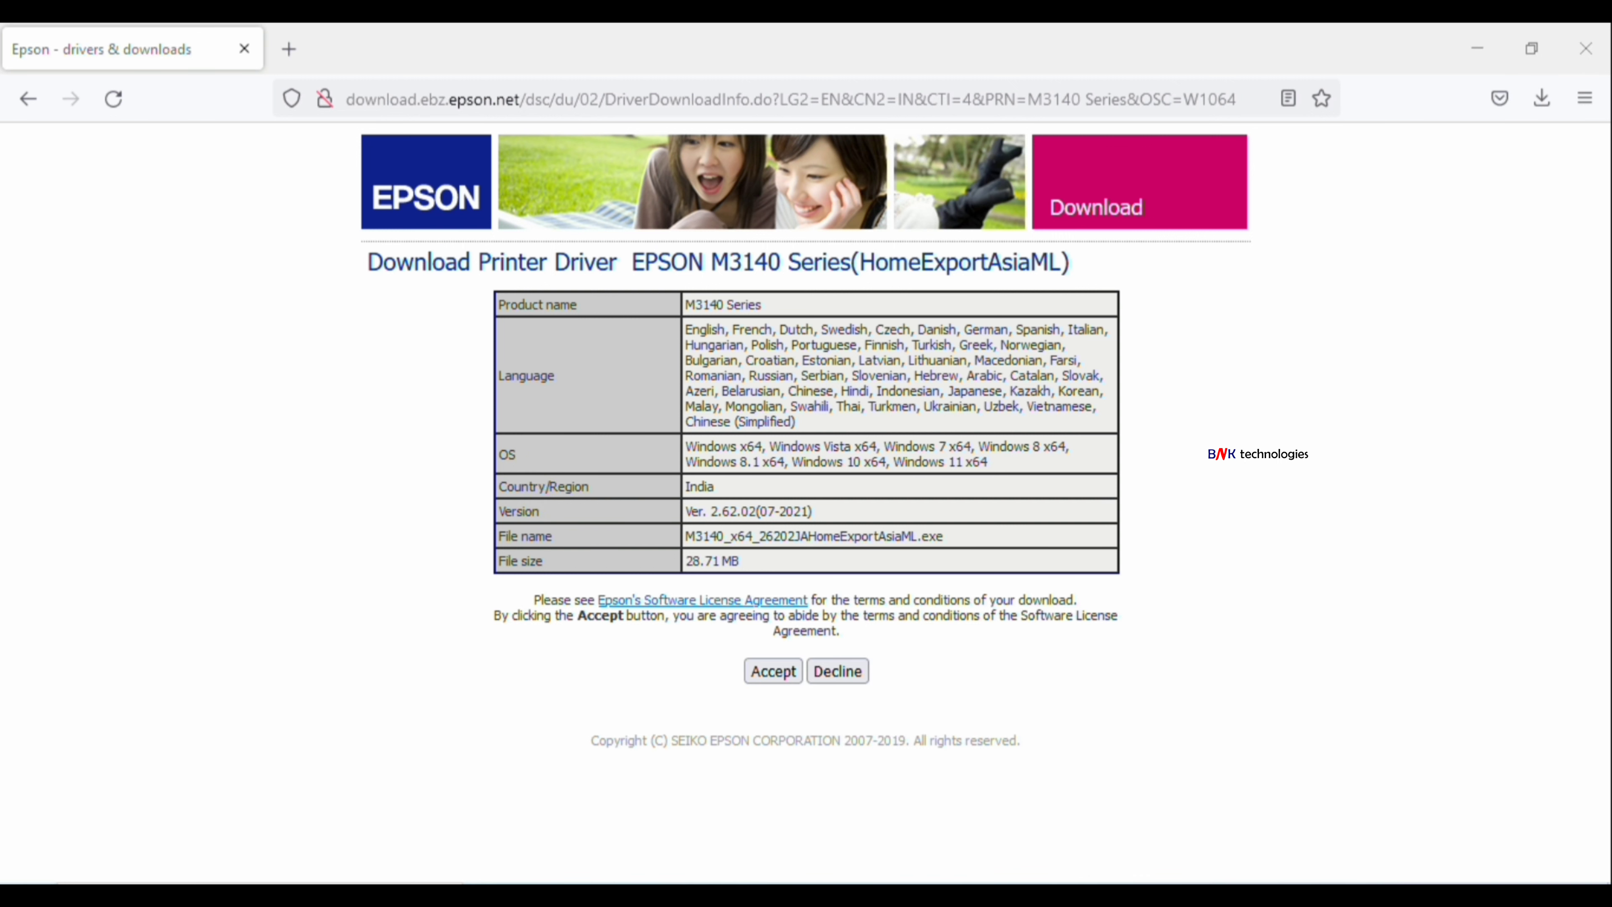
Open Devices and Printers in the Windows Control Panel.
click(25, 881)
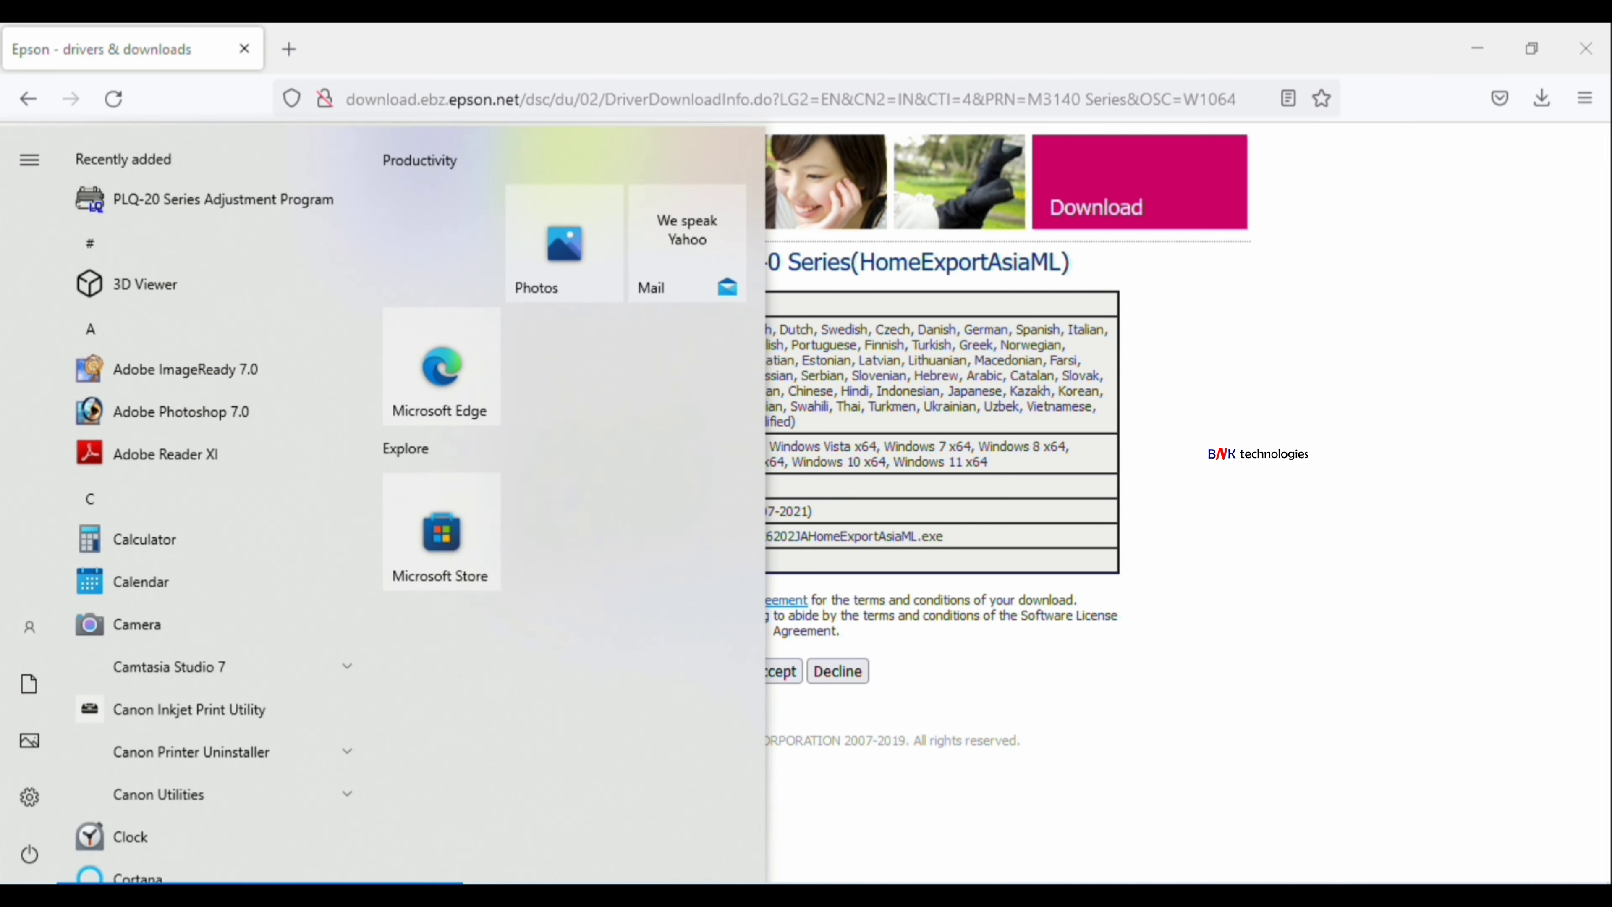
text(c)
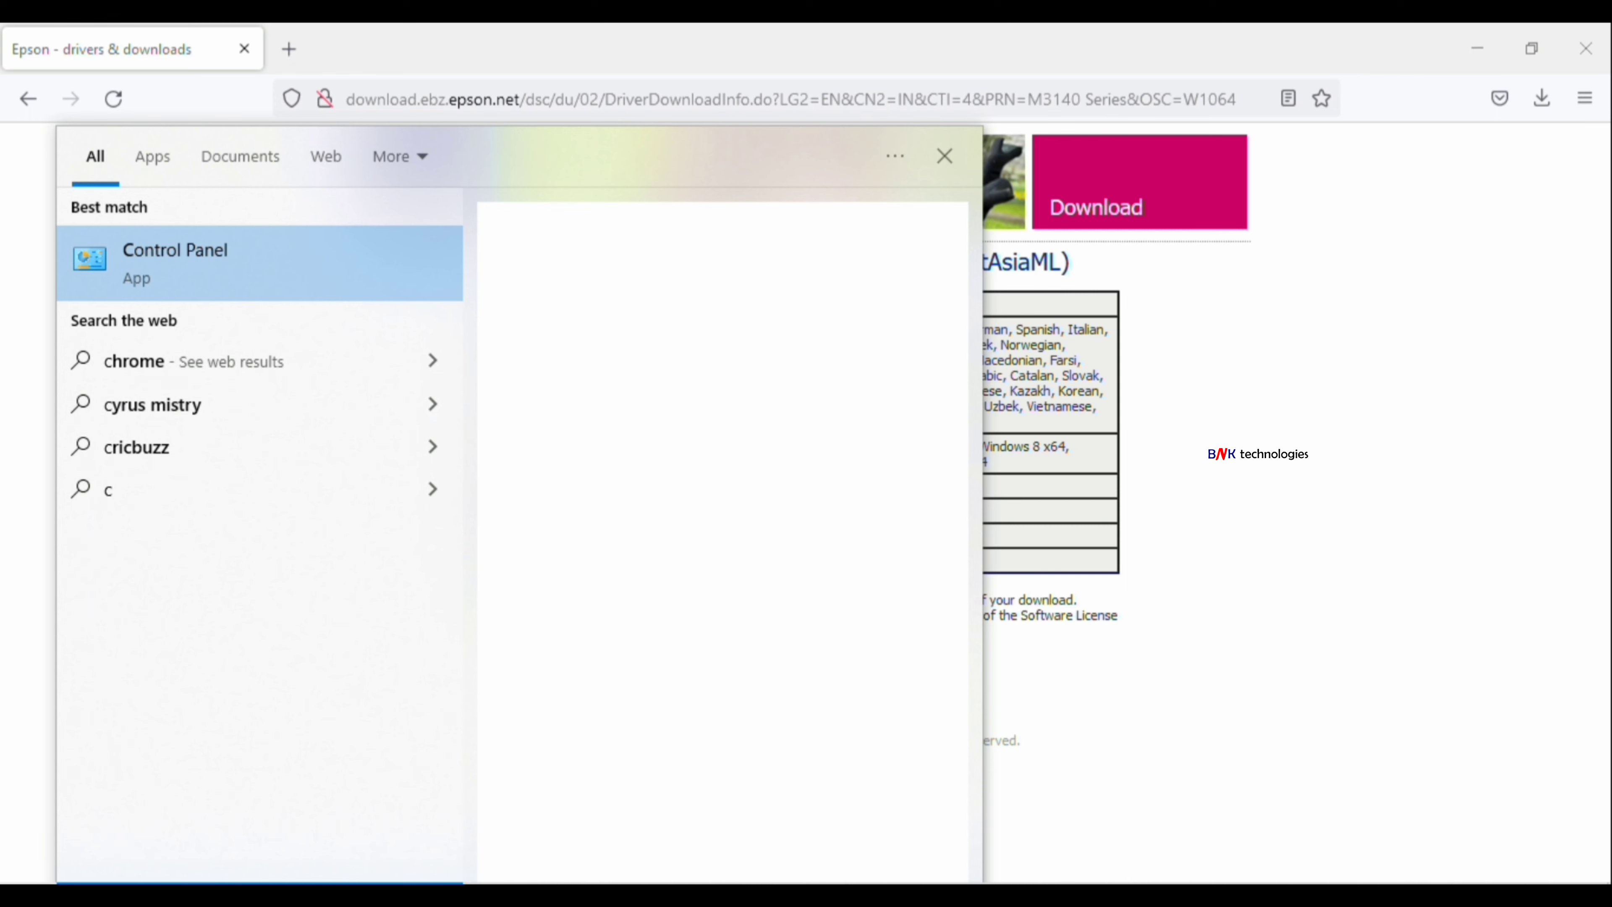
text(ont)
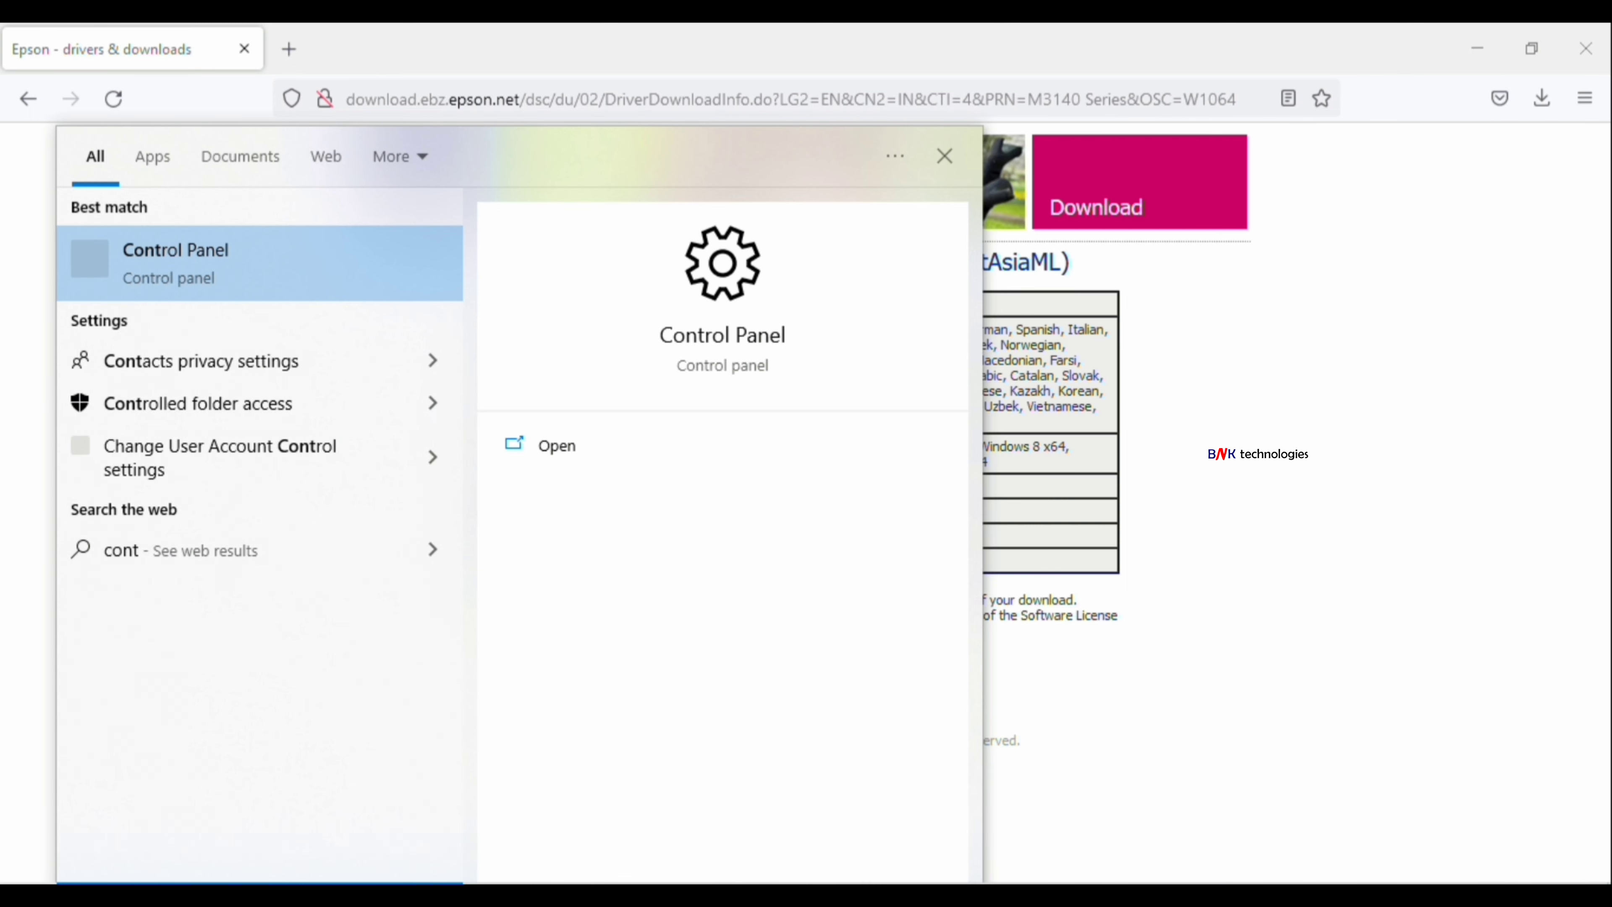
key(Return)
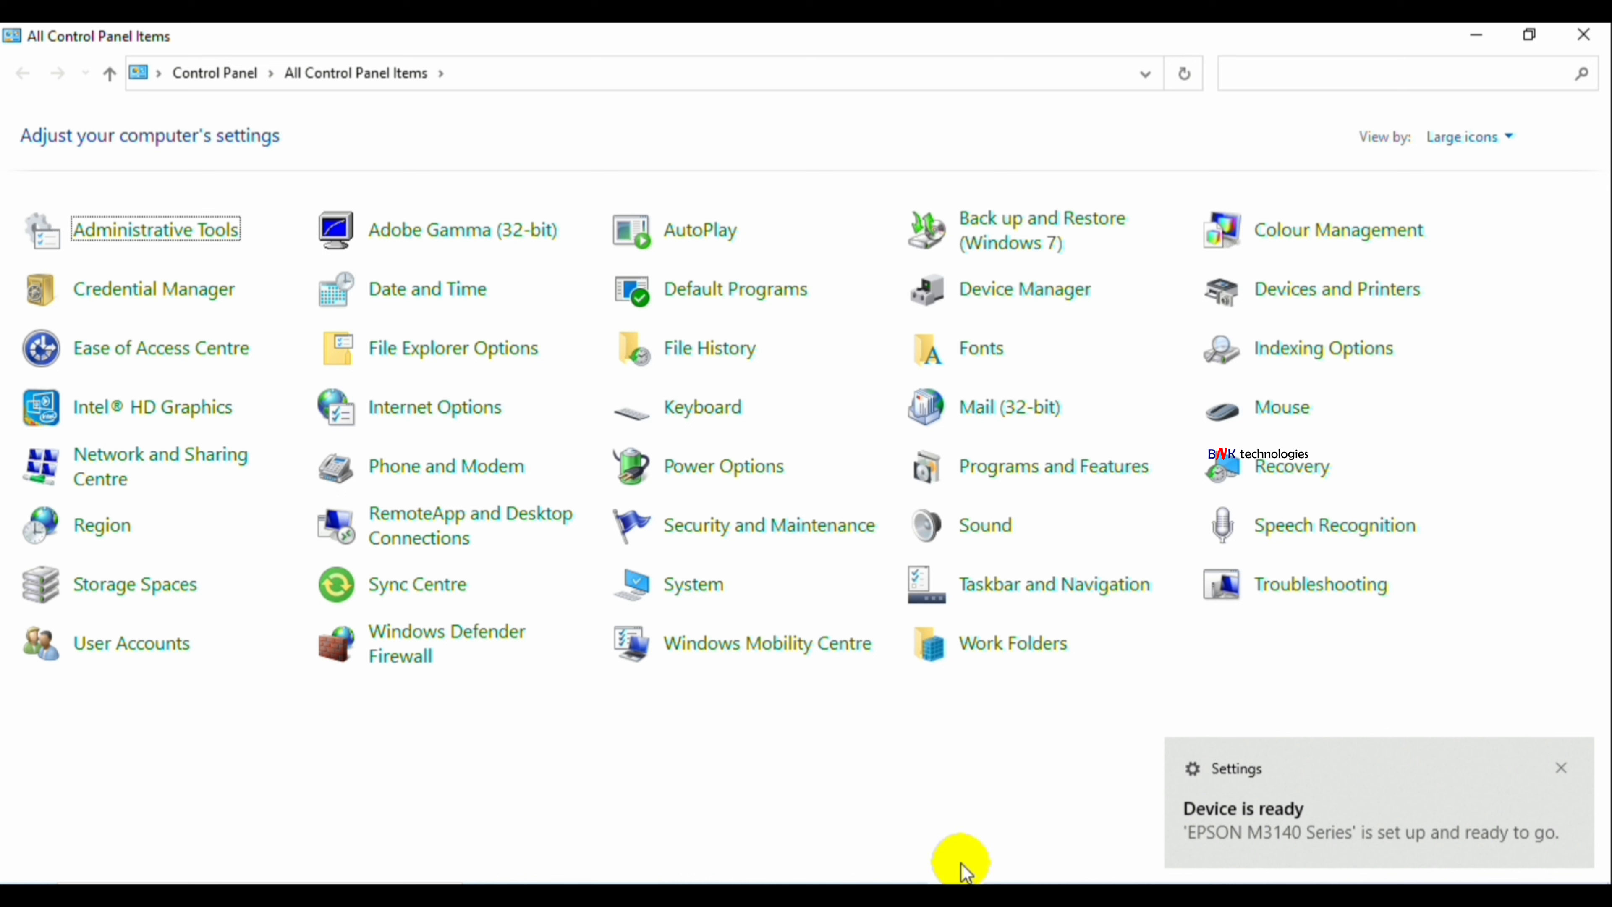
click(1369, 294)
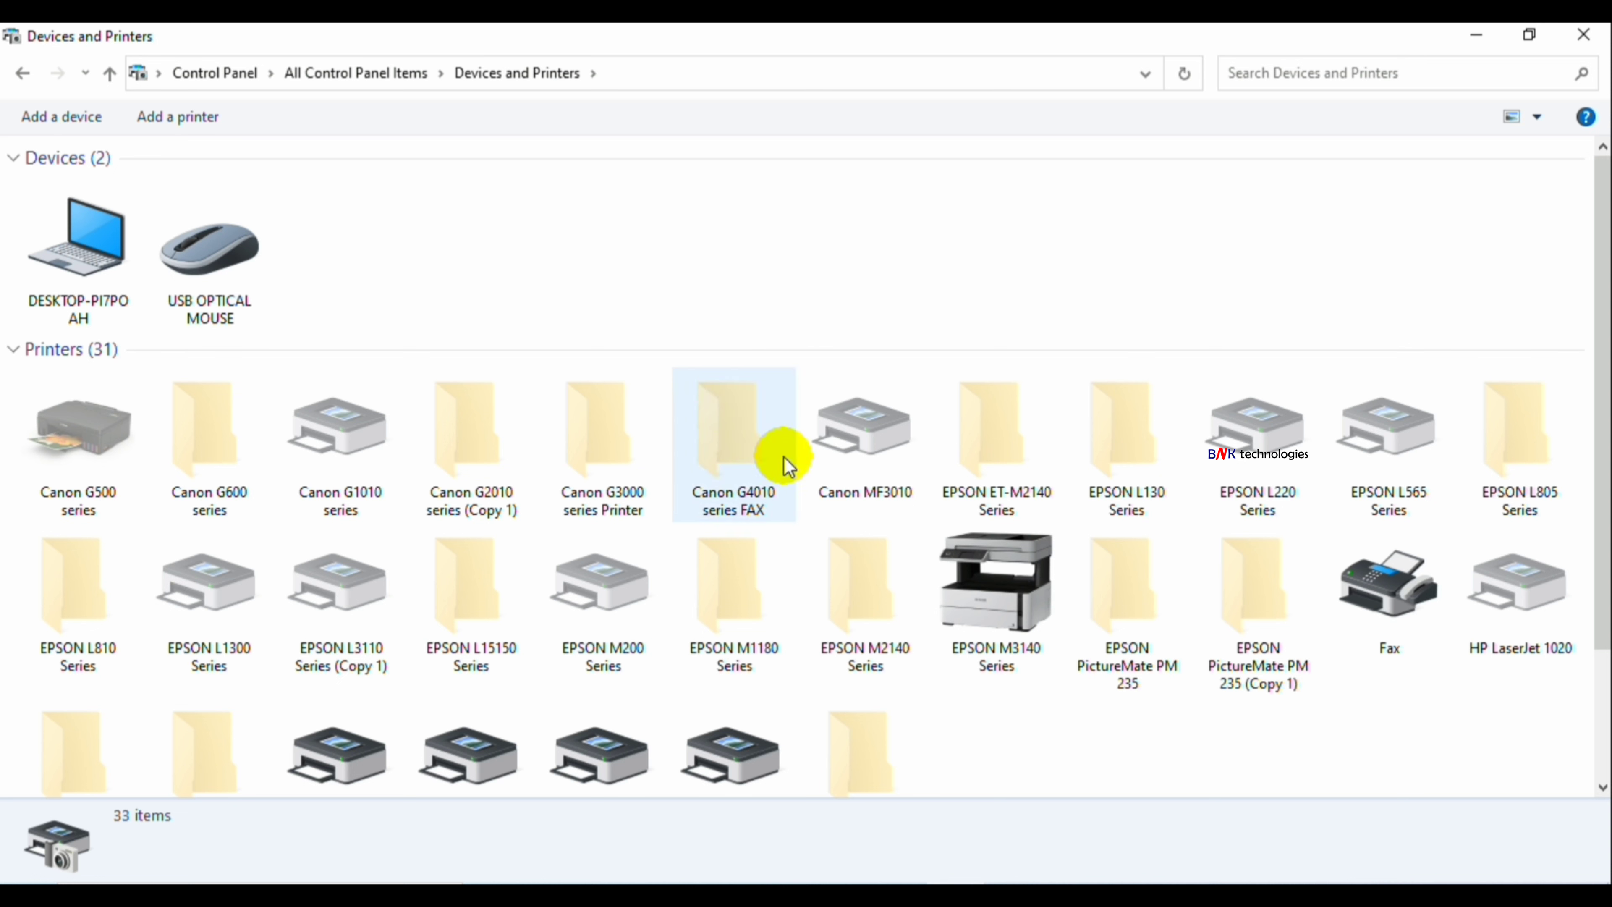
Open the printer properties of EPSON M3140 Series and print a test page.
click(1012, 587)
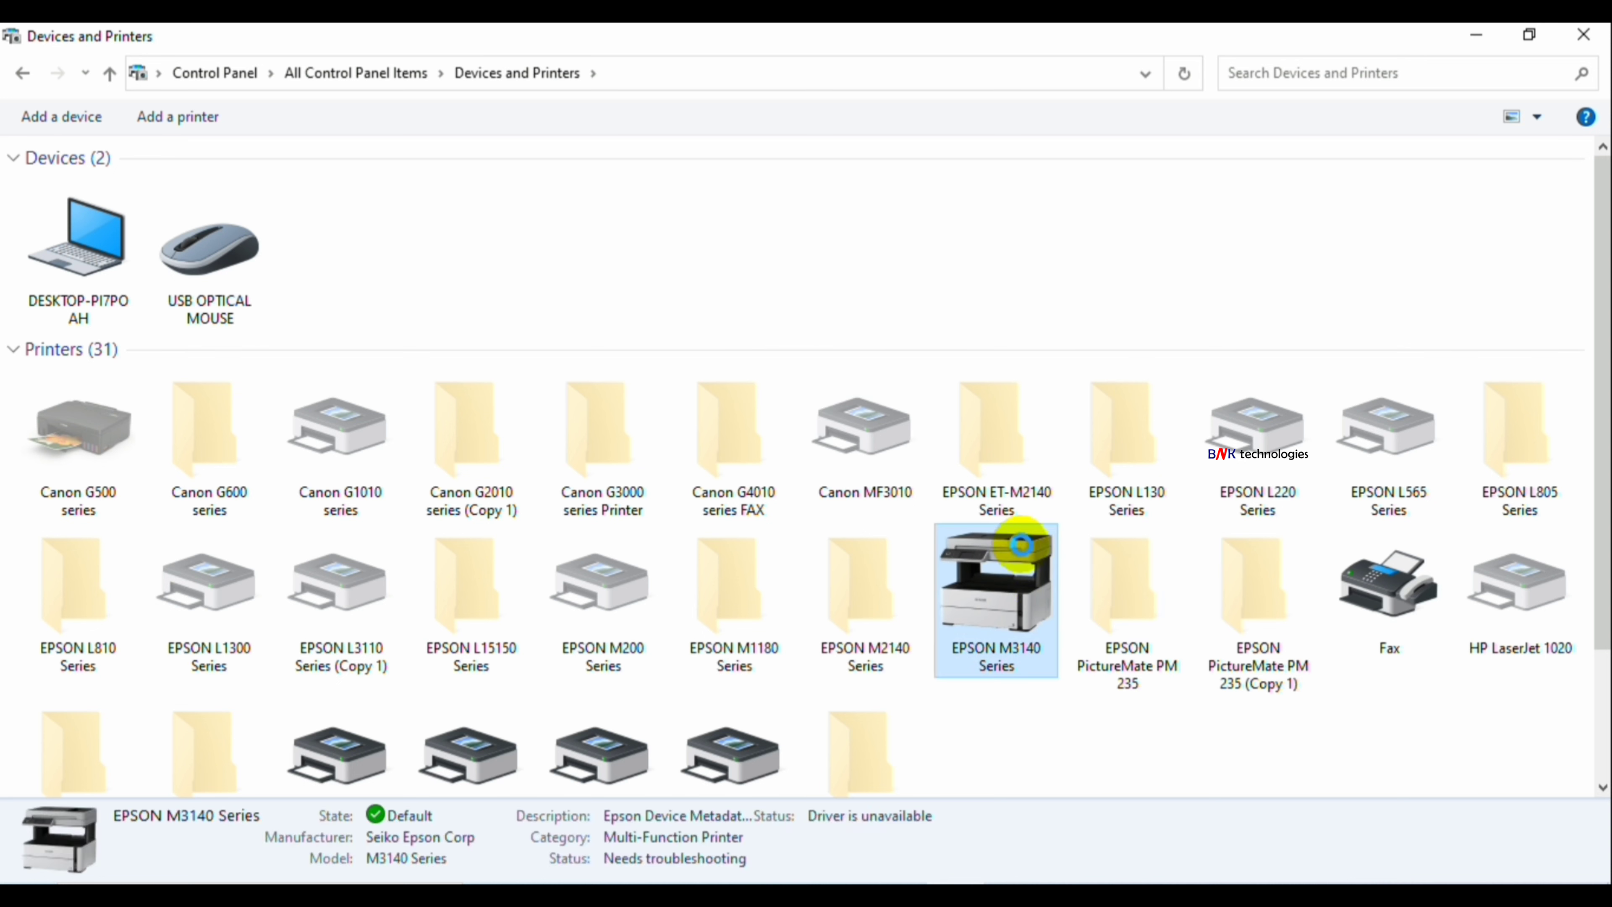
right_click(1015, 540)
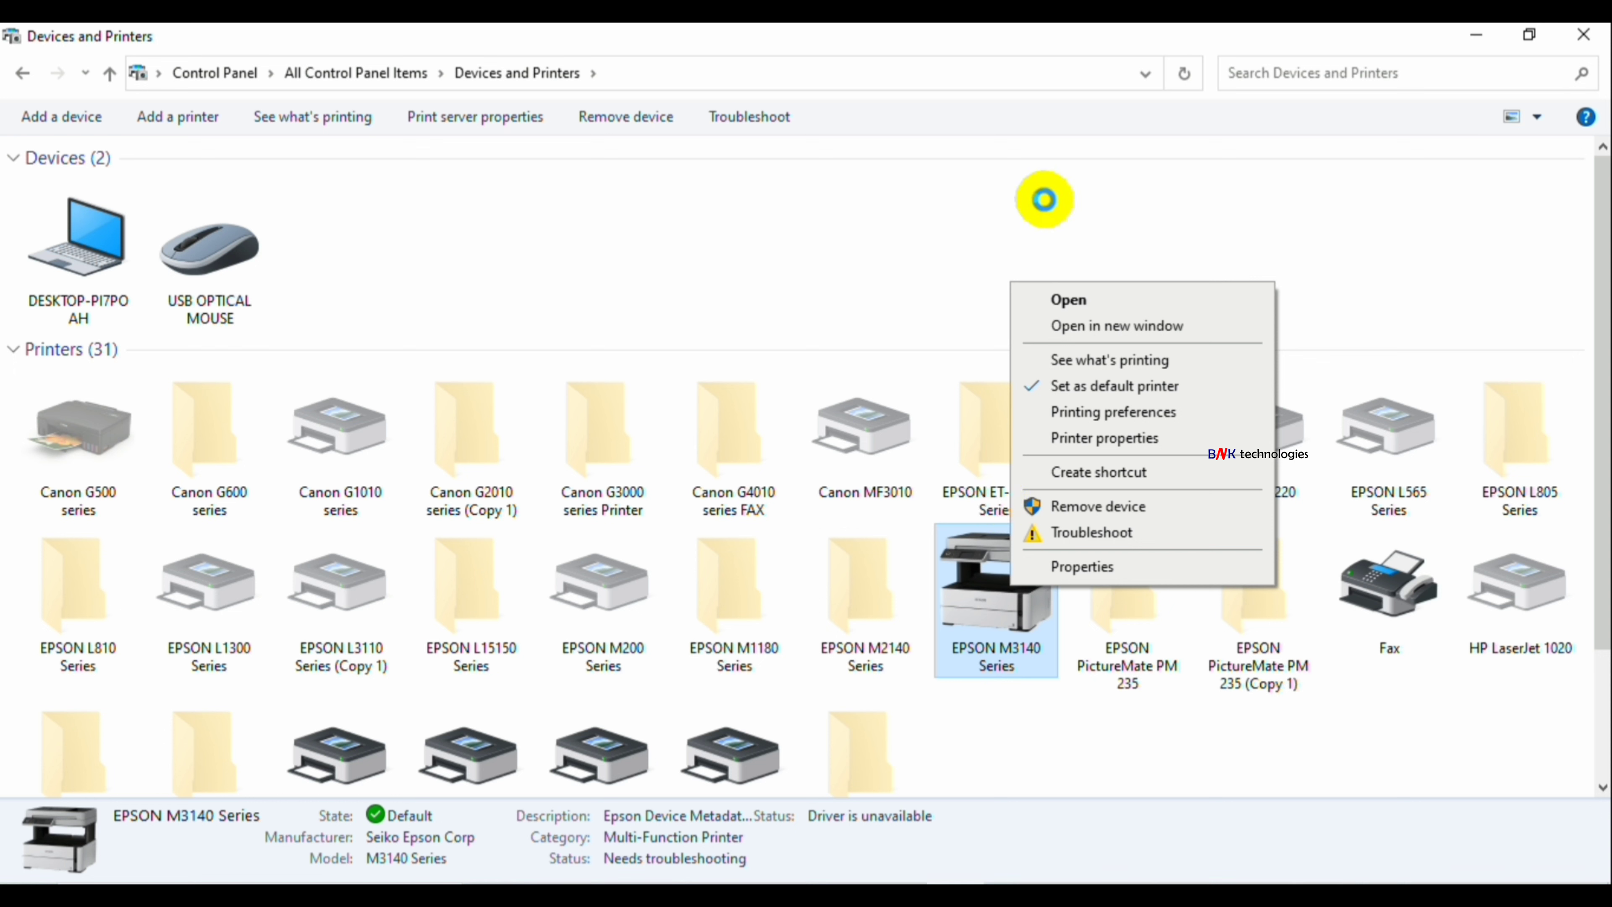
click(1134, 437)
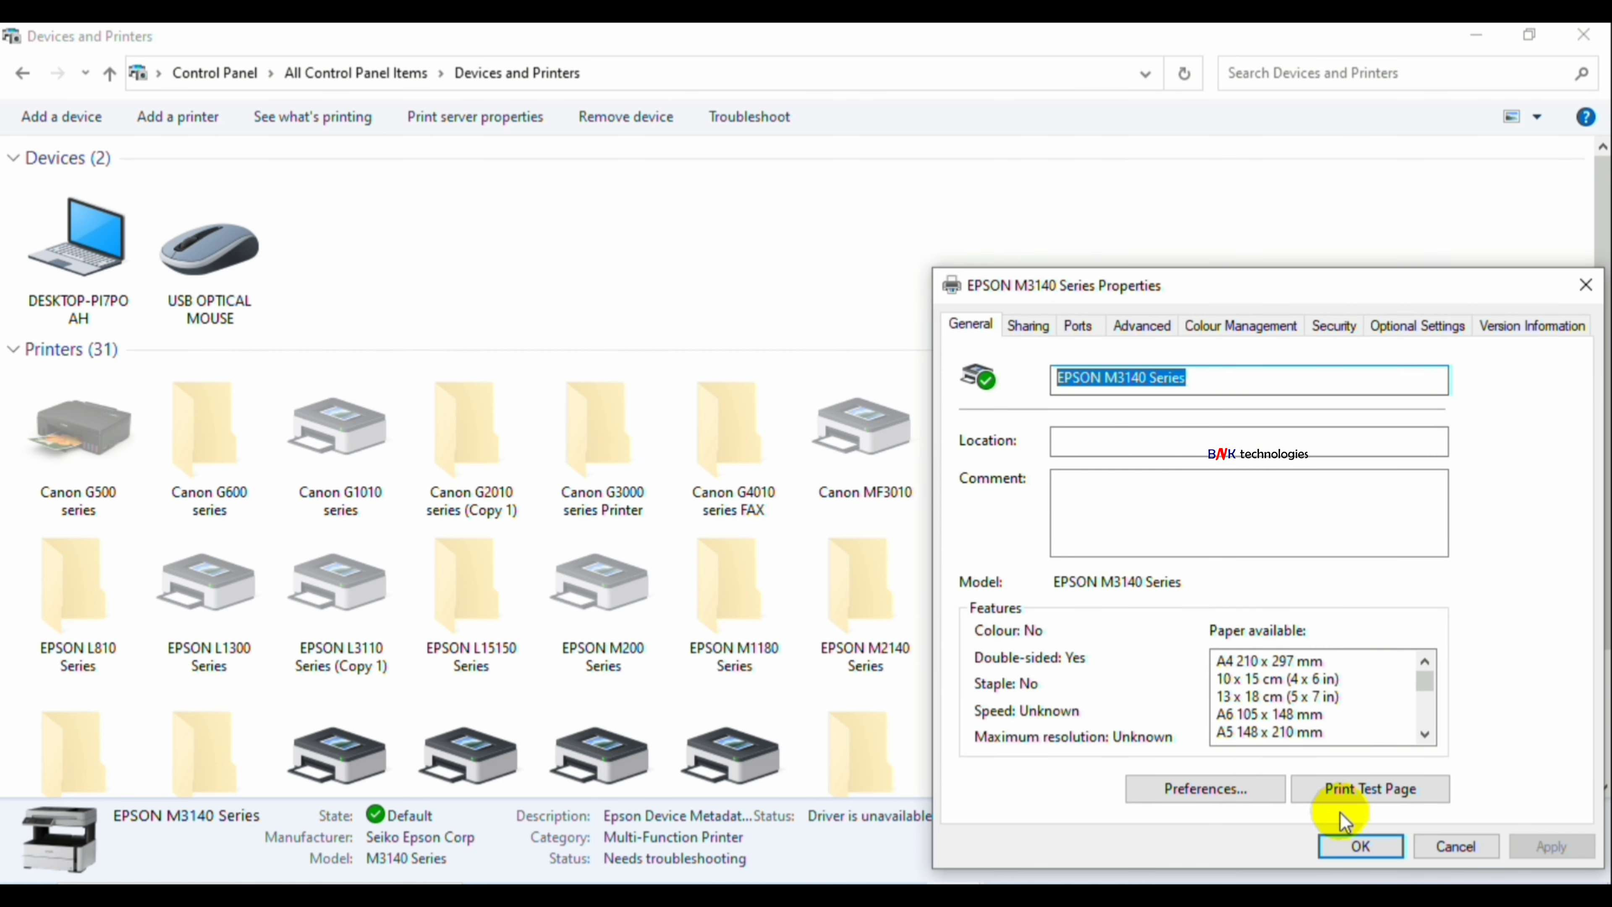
click(1344, 787)
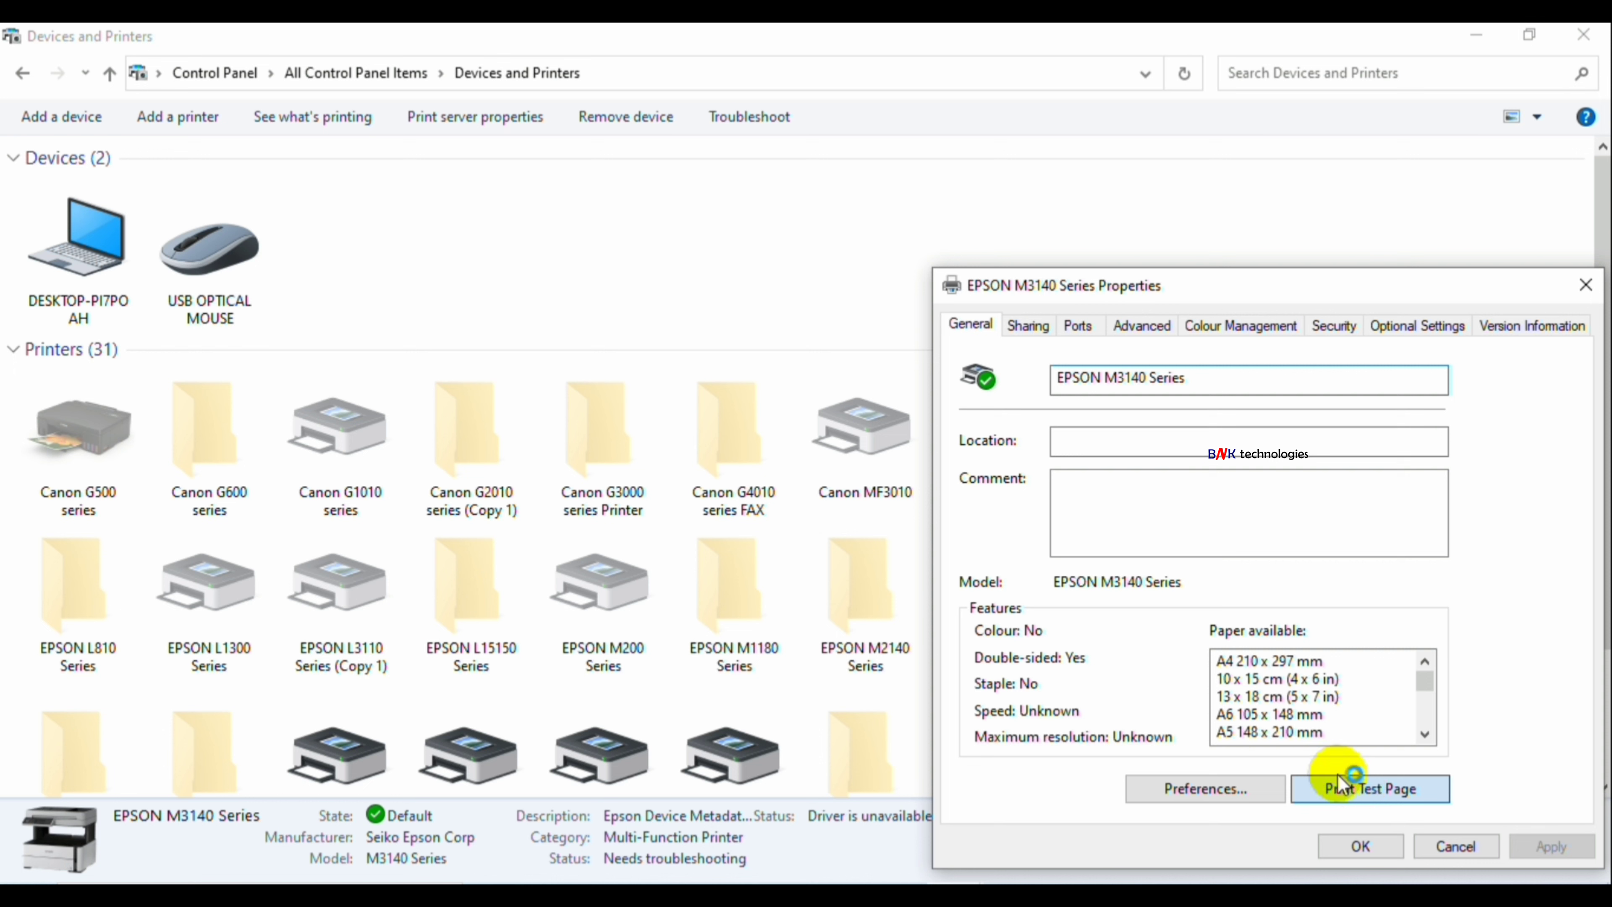